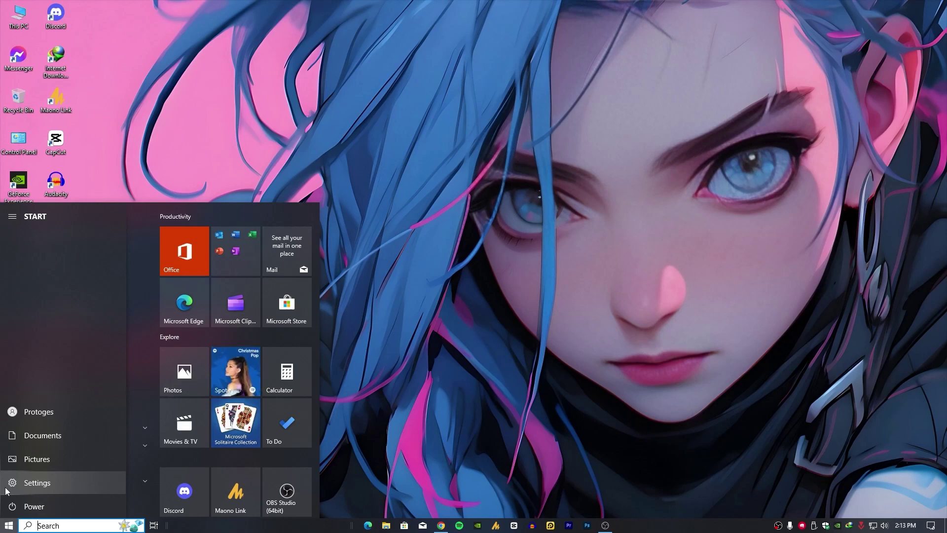
# - Open the microphone page of the Windows privacy settings
pyautogui.click(64, 486)
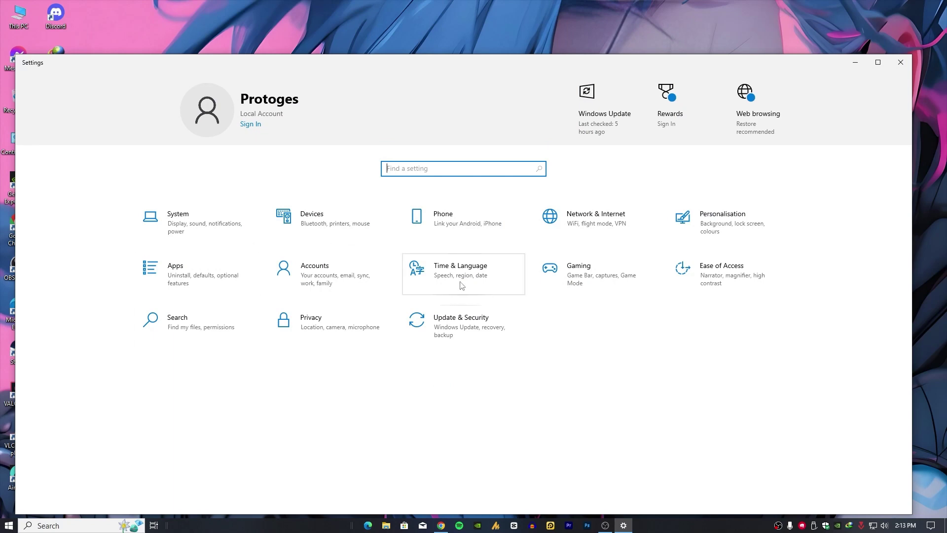
pyautogui.click(336, 336)
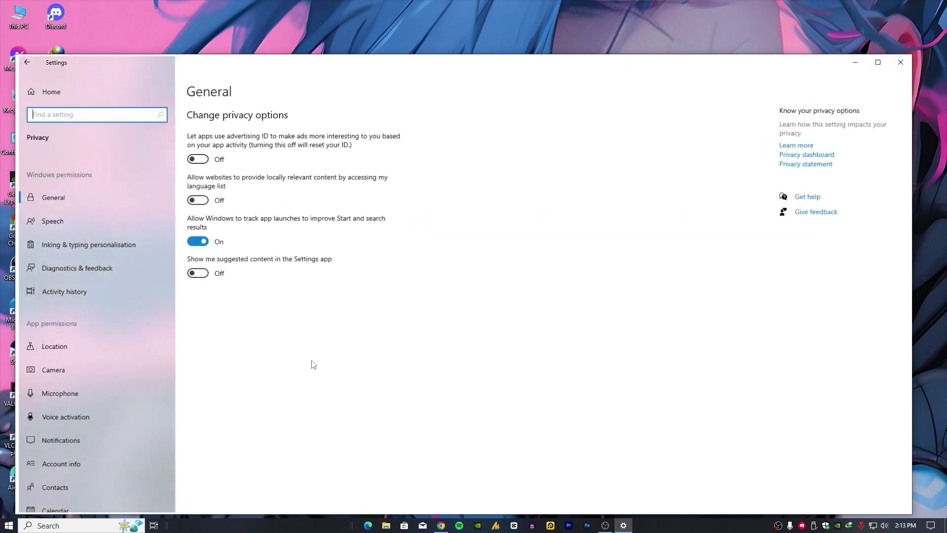
pyautogui.scroll(-3, 88, 363)
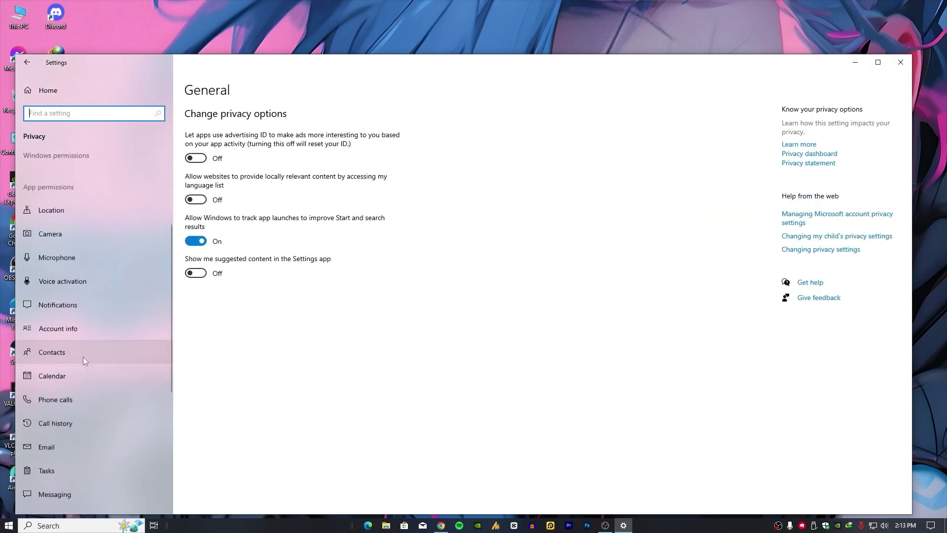
pyautogui.click(97, 235)
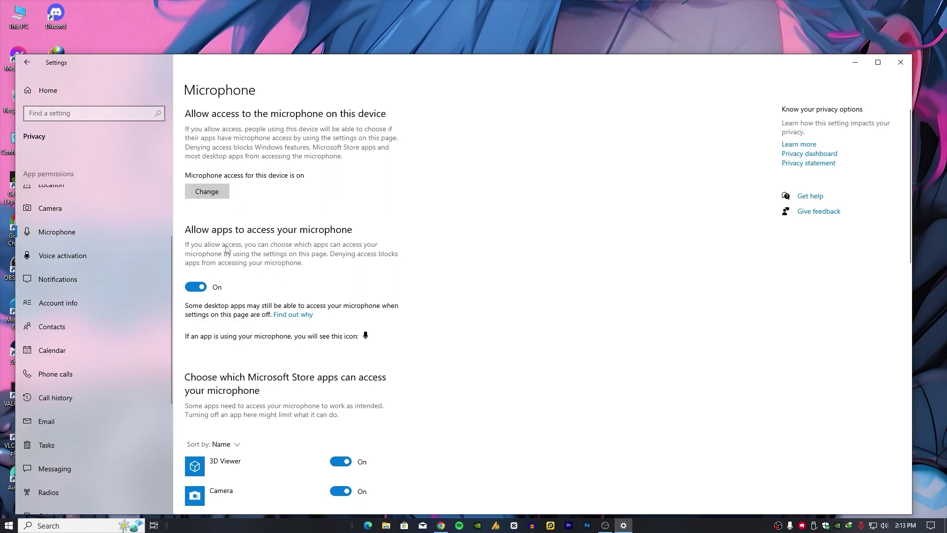
# - Check the microphone access switches for this device, for apps and for desktop apps, and close Settings
pyautogui.click(213, 196)
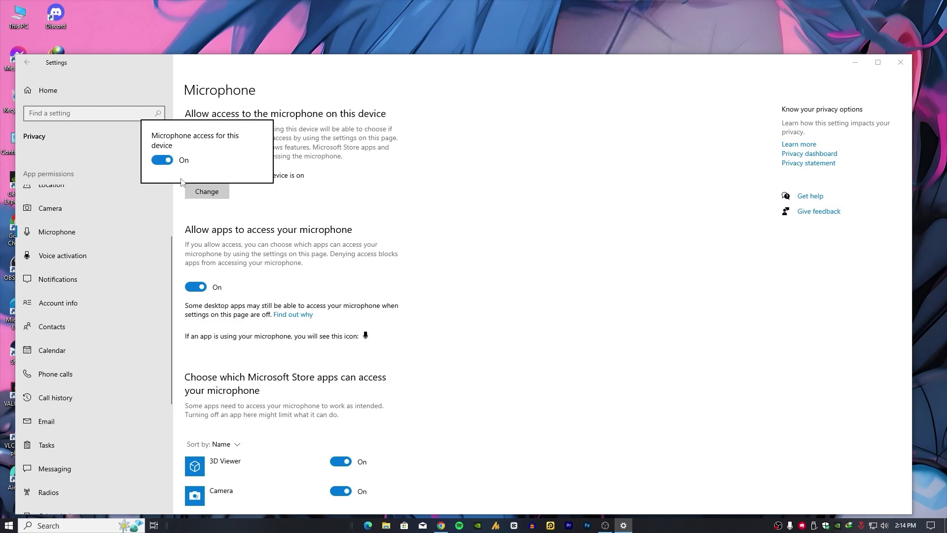
pyautogui.click(200, 220)
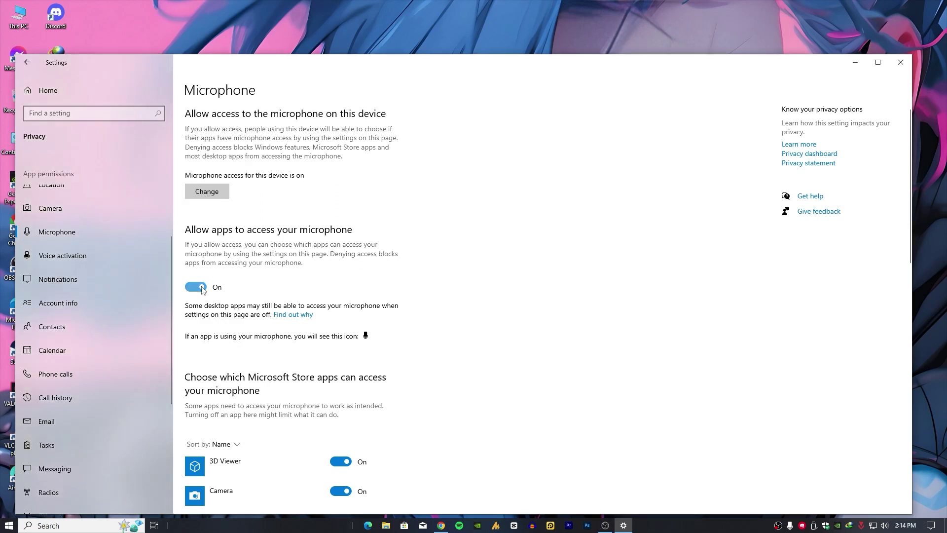
pyautogui.scroll(-5, 201, 289)
pyautogui.scroll(-6, 324, 241)
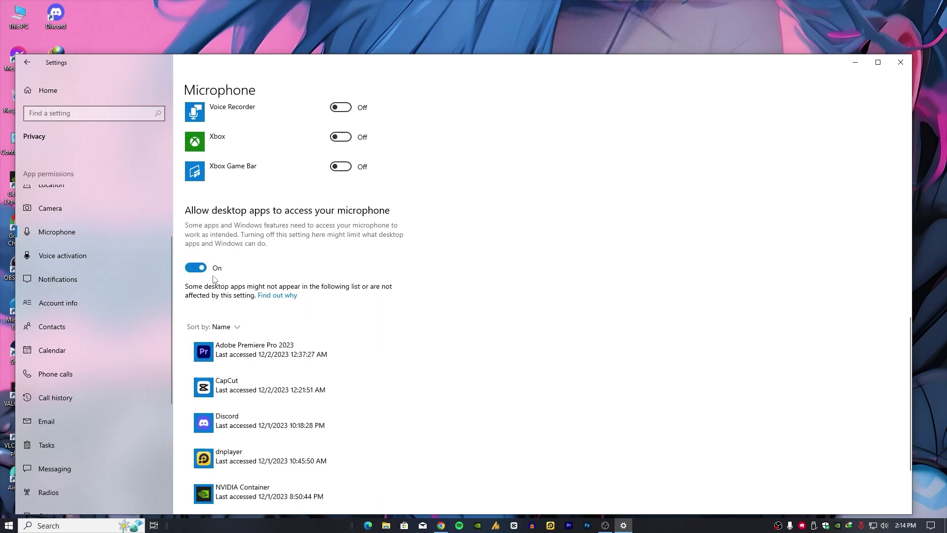
pyautogui.scroll(-1, 214, 281)
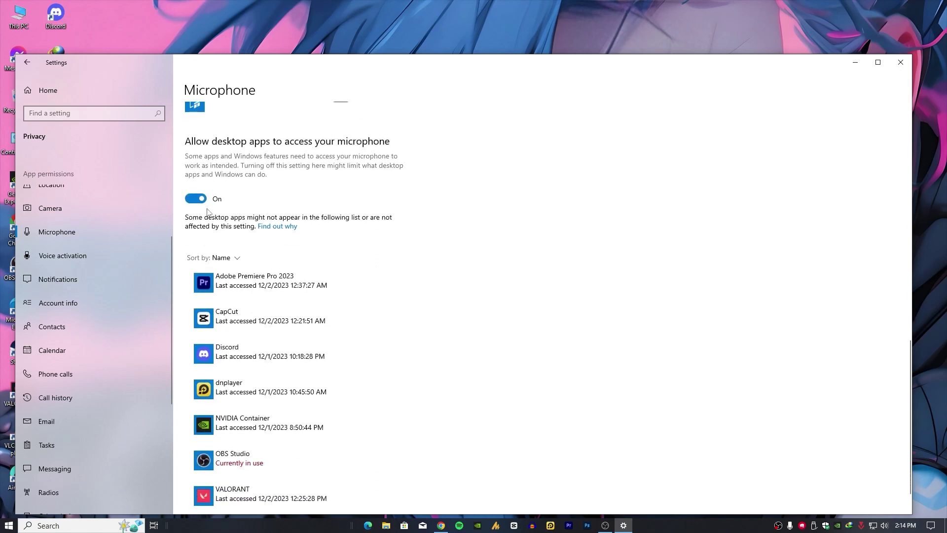
pyautogui.scroll(-1, 213, 237)
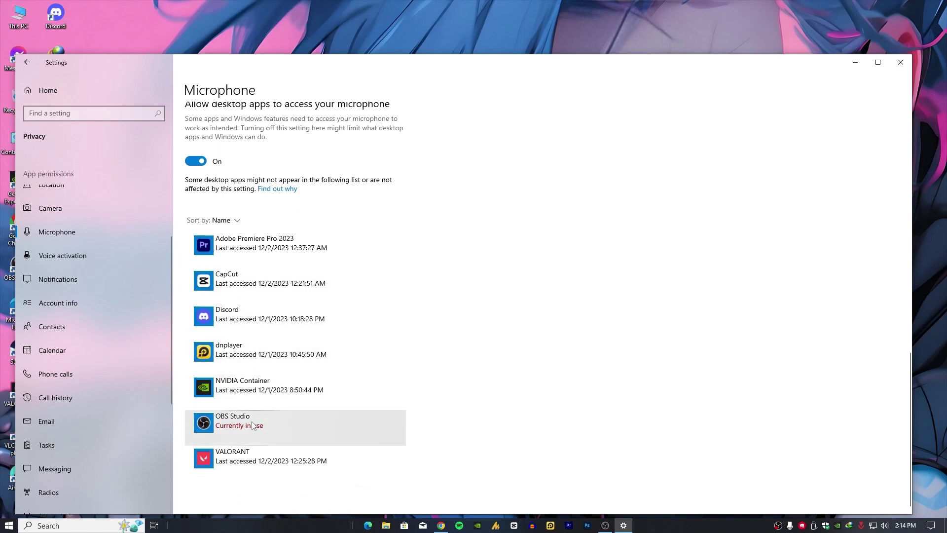
pyautogui.click(901, 62)
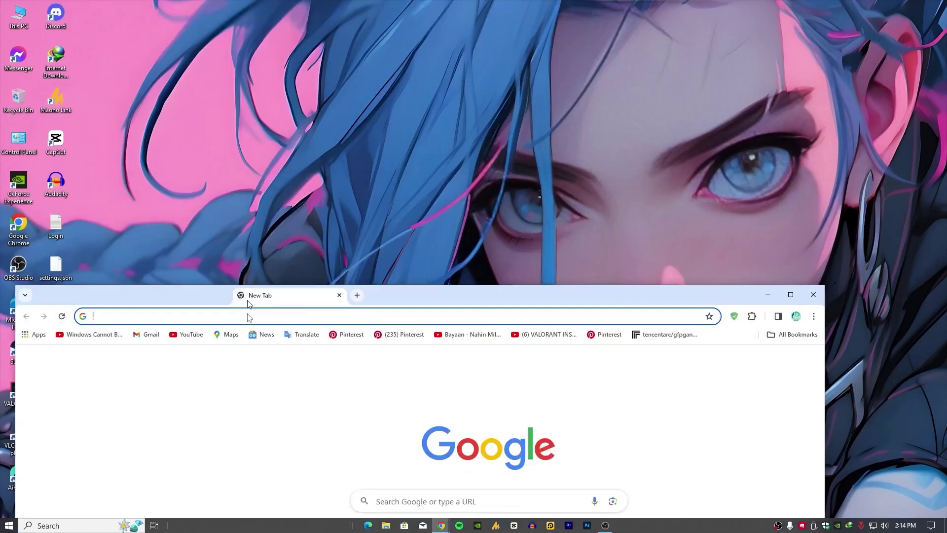
# - Search the web in Chrome for "clownfish voice changer" and open the download page on clownfish-translator.com
pyautogui.moveTo(247, 302); pyautogui.dragTo(298, 2)
pyautogui.click(298, 30)
pyautogui.write('clownfish')
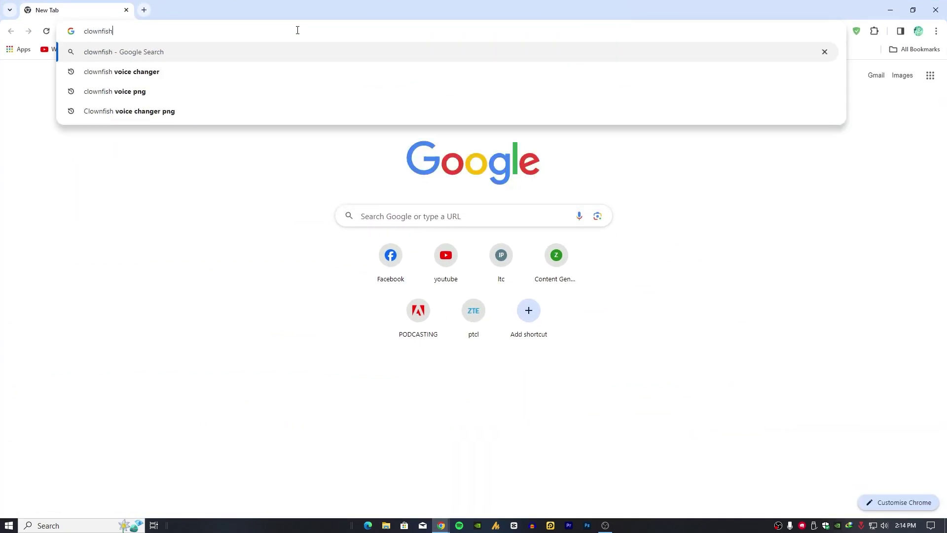
pyautogui.write(' voice changer')
pyautogui.press('Return')
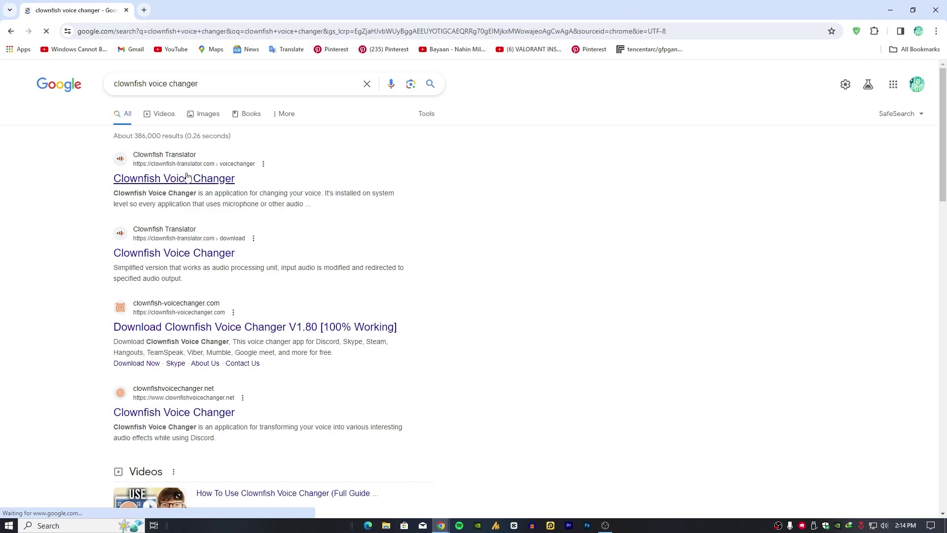
pyautogui.click(187, 177)
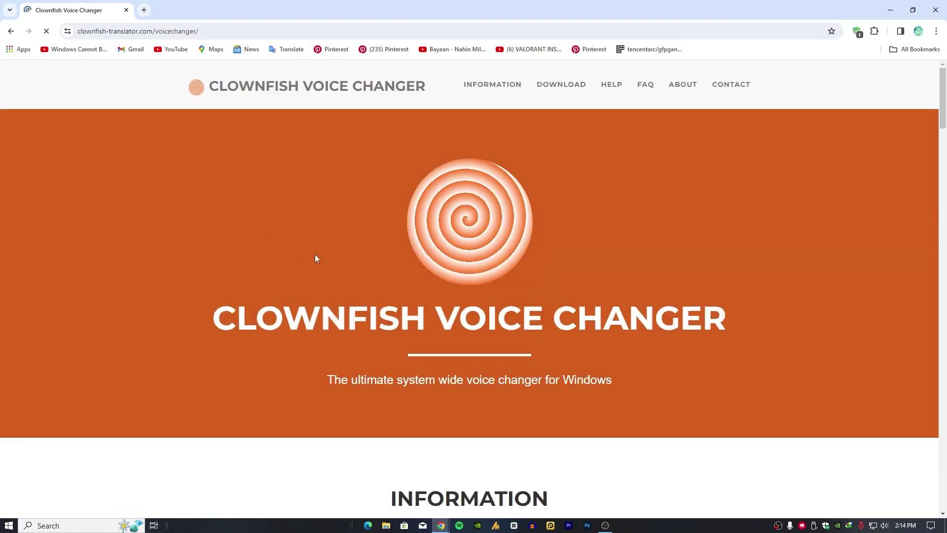
pyautogui.scroll(-6, 366, 284)
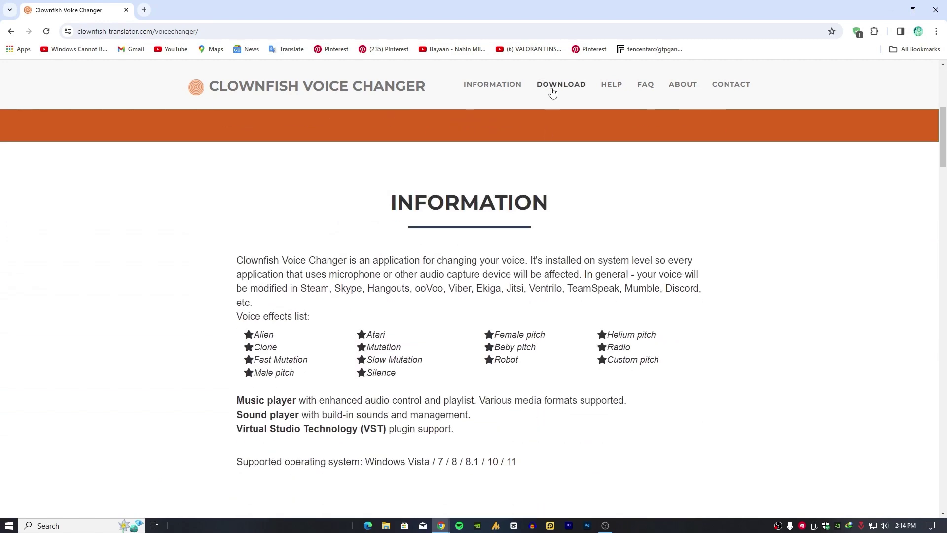
pyautogui.click(566, 91)
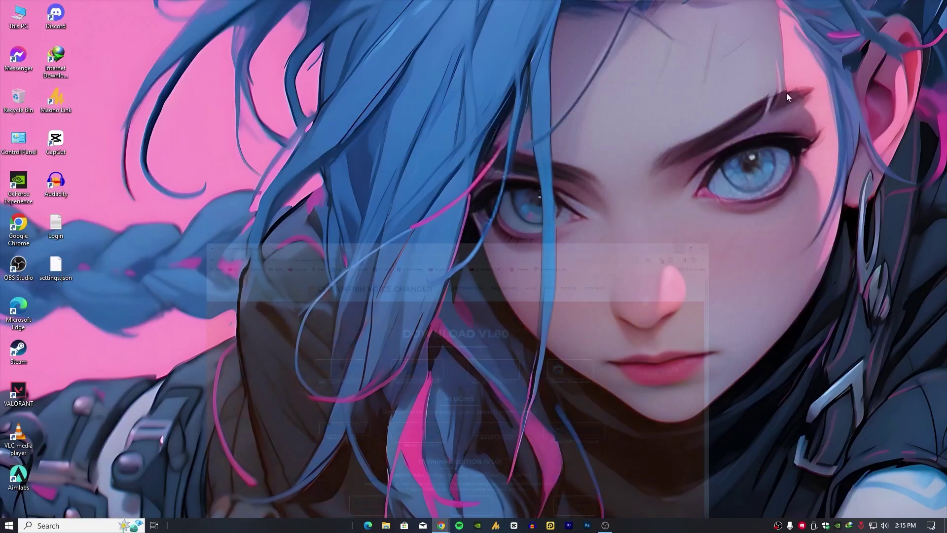
# - Open the properties of This PC and check the system type under the device specifications
pyautogui.click(936, 10)
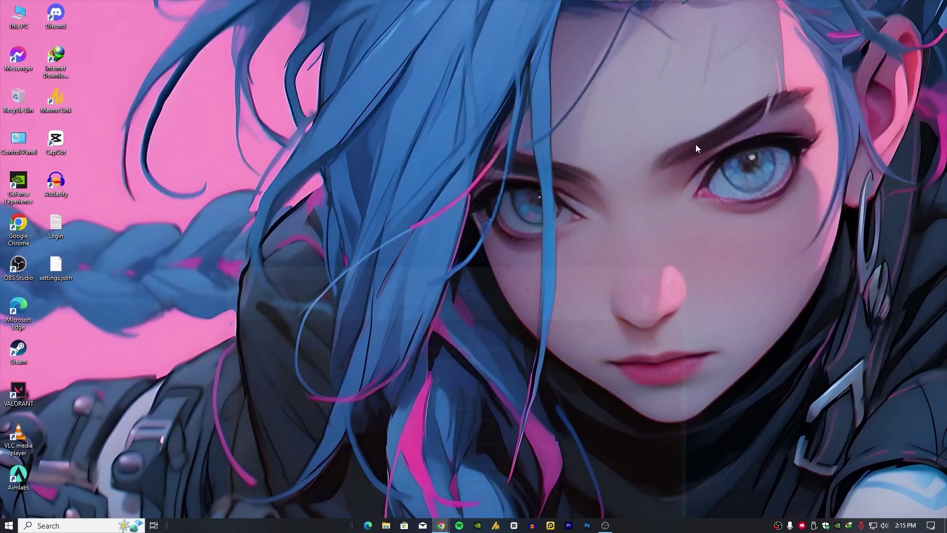
pyautogui.rightClick(24, 19)
pyautogui.click(105, 131)
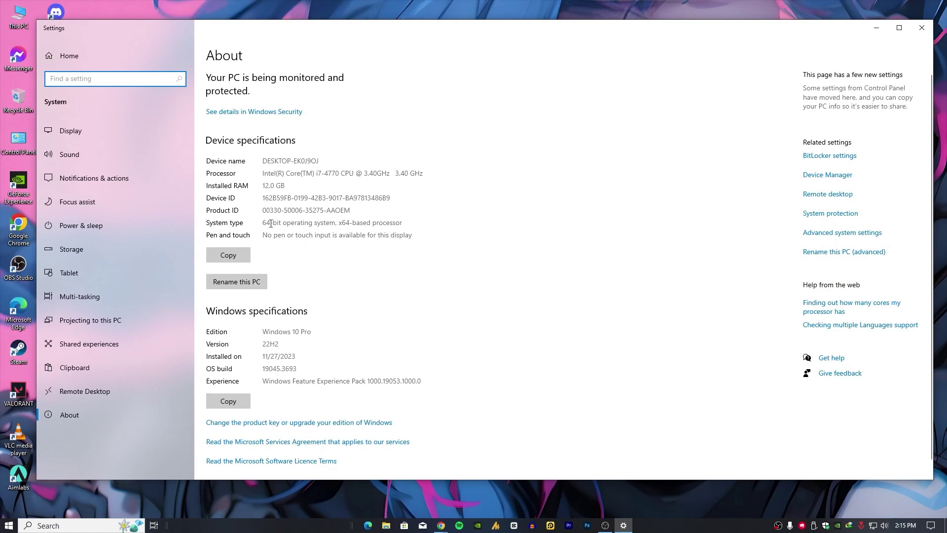
pyautogui.moveTo(264, 222); pyautogui.dragTo(403, 223)
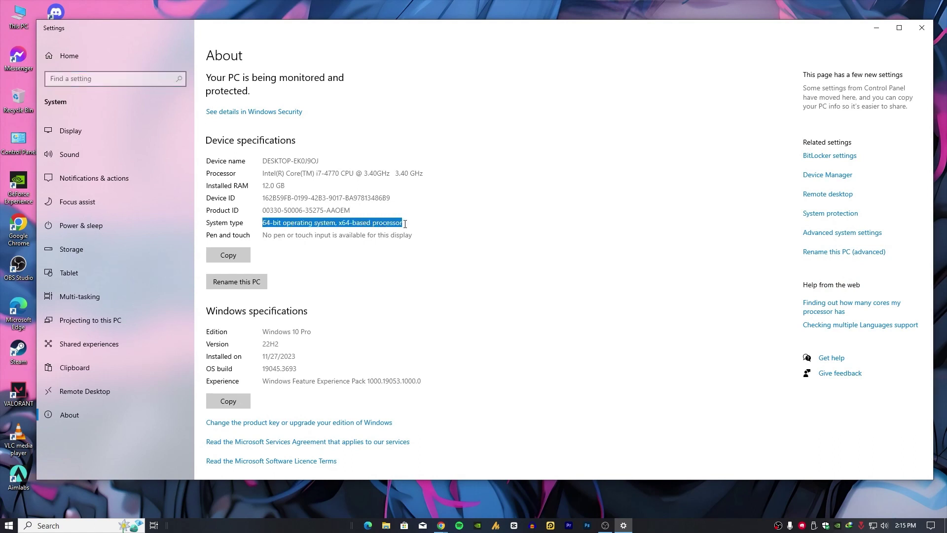
pyautogui.click(273, 223)
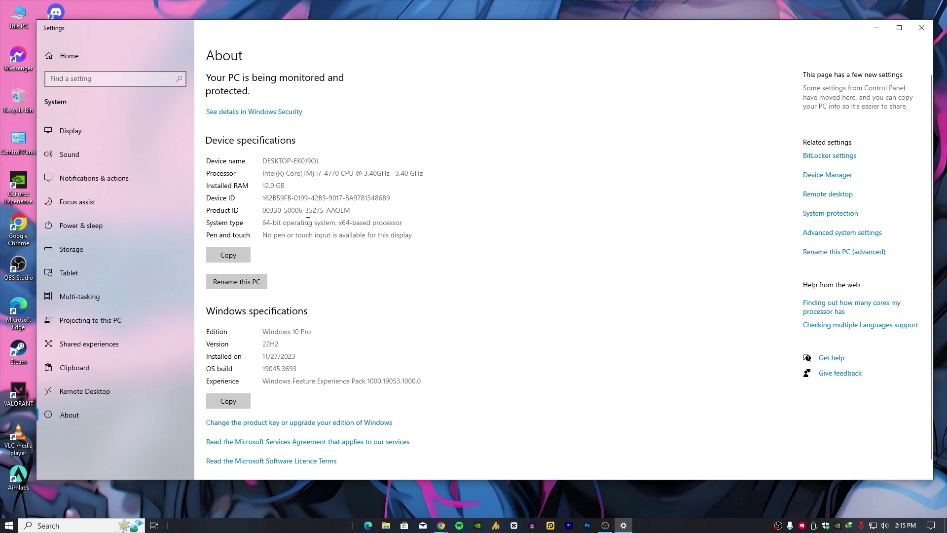
pyautogui.moveTo(266, 223); pyautogui.dragTo(343, 222)
pyautogui.click(261, 225)
pyautogui.click(285, 223)
pyautogui.doubleClick(285, 222)
pyautogui.click(921, 27)
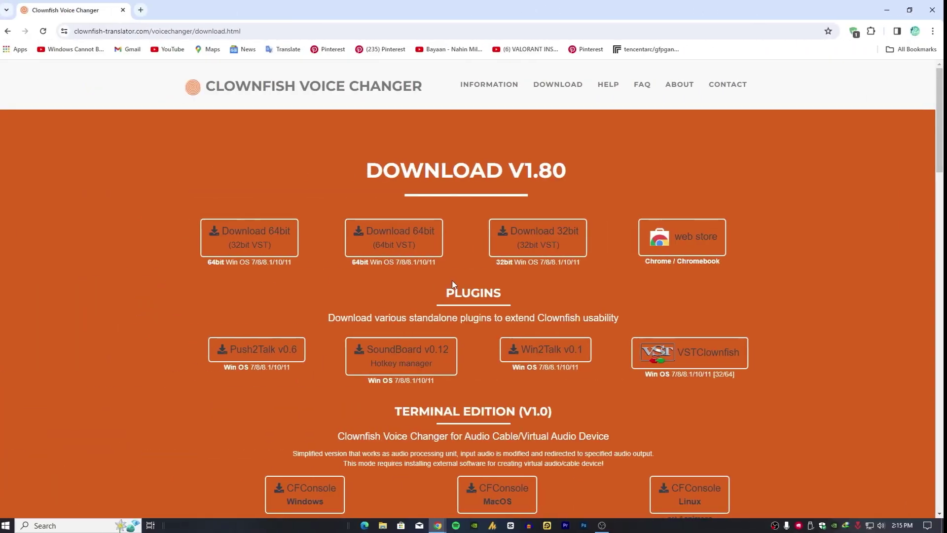
# - Download the 64bit (64bit VST) installer of Clownfish Voice Changer 1.80 to the Programs downloads folder and close the browser
pyautogui.click(401, 244)
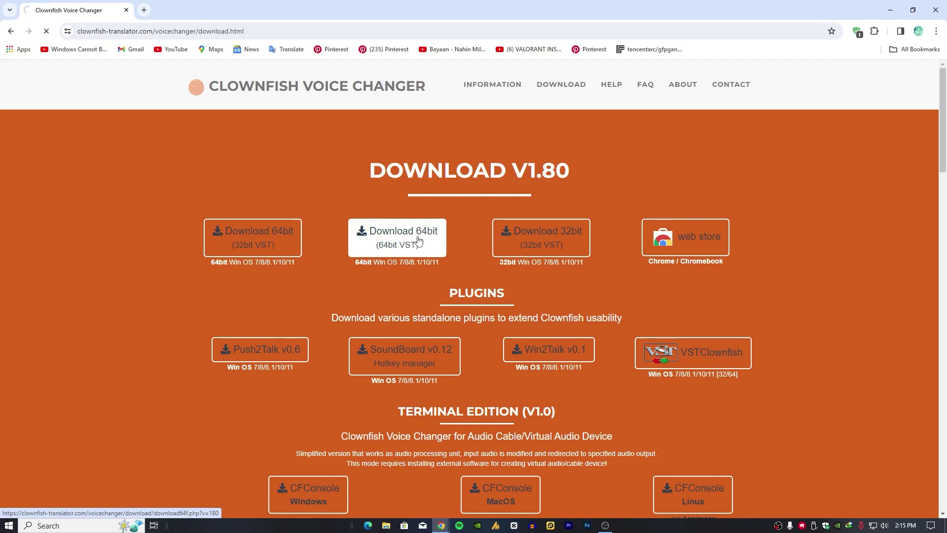
pyautogui.moveTo(477, 207); pyautogui.dragTo(631, 196)
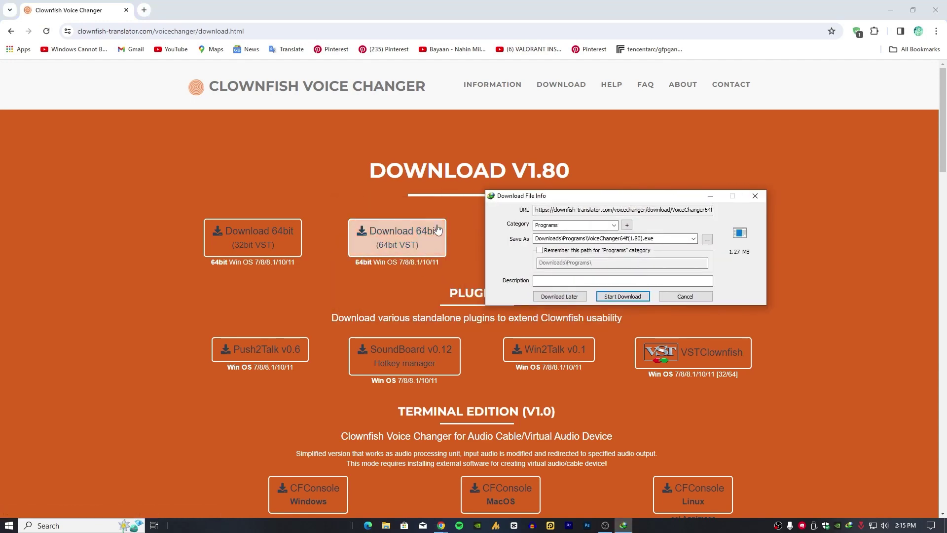
pyautogui.click(627, 297)
pyautogui.click(935, 9)
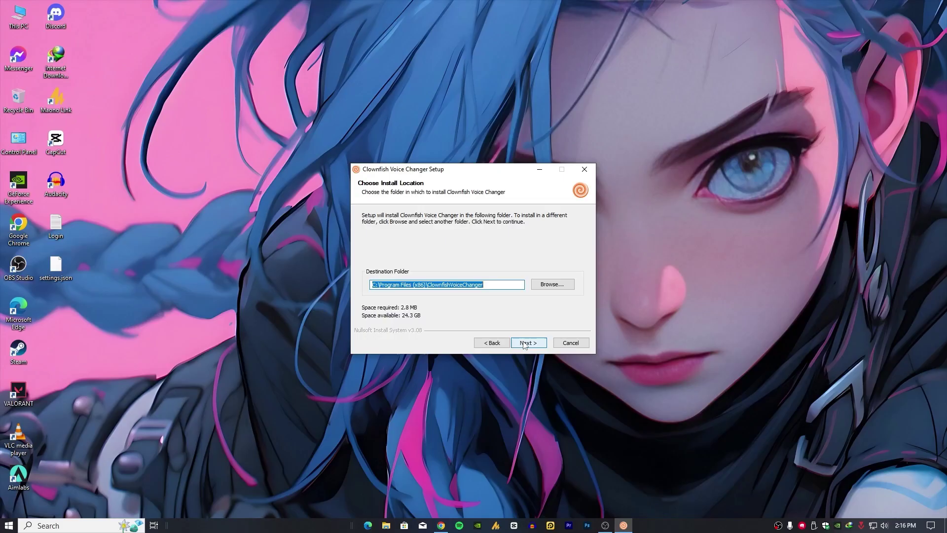
# - Install Clownfish Voice Changer in C:\Program Files (x86)\ClownfishVoiceChanger and finish the setup
pyautogui.click(529, 342)
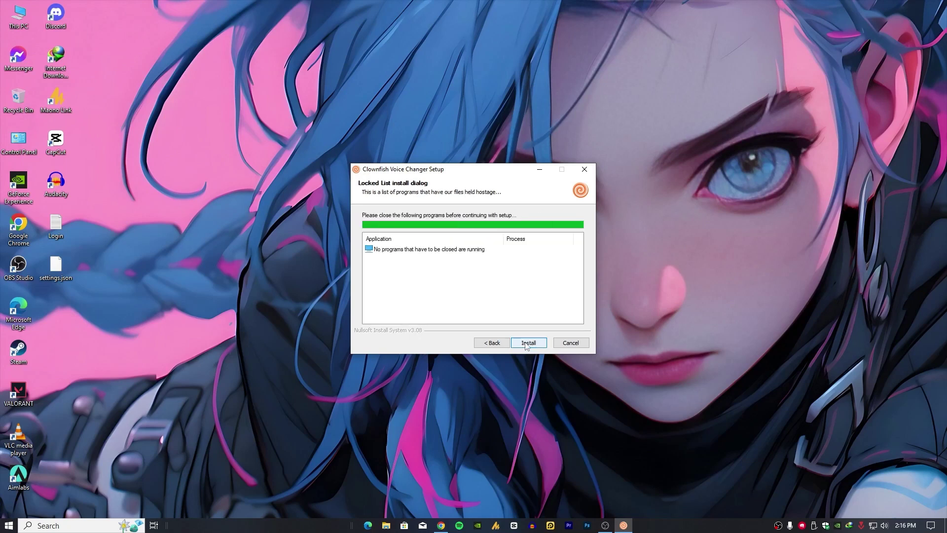
pyautogui.click(526, 342)
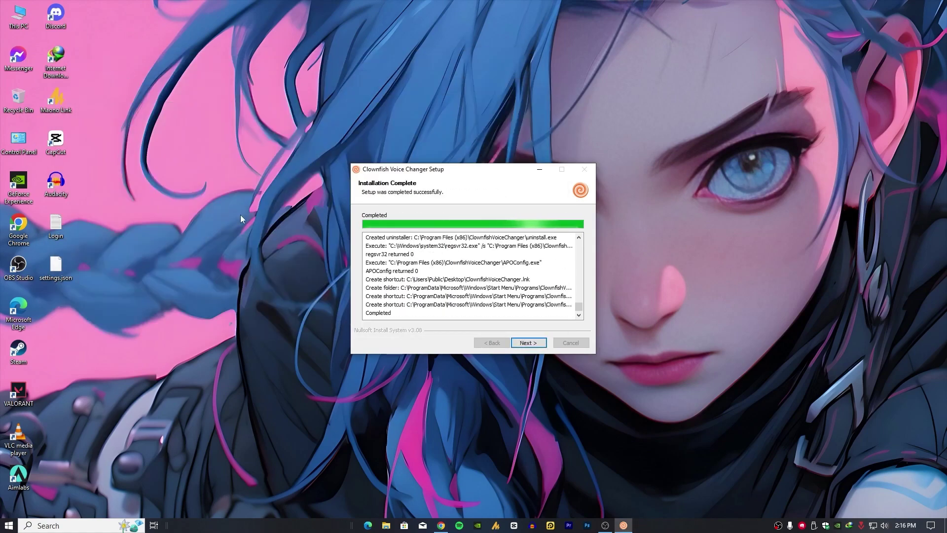
pyautogui.click(528, 342)
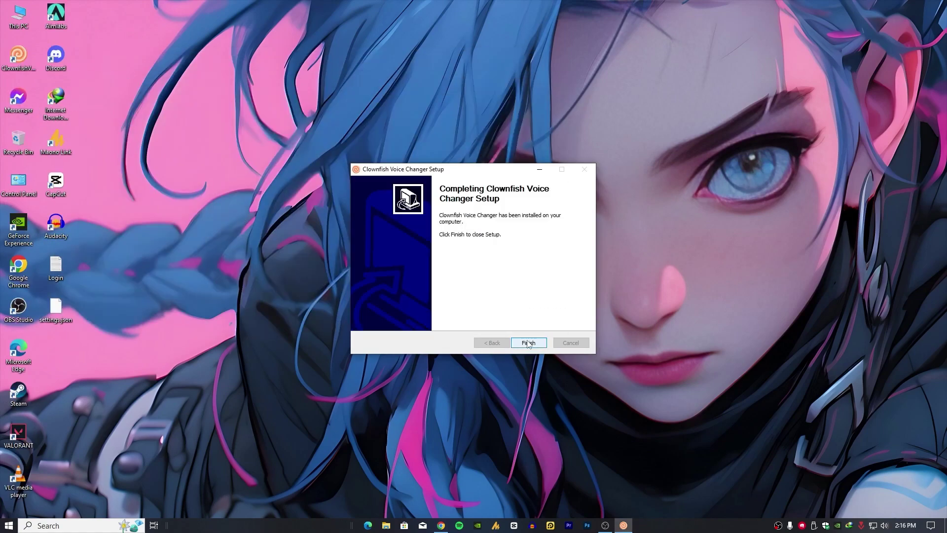
pyautogui.click(527, 341)
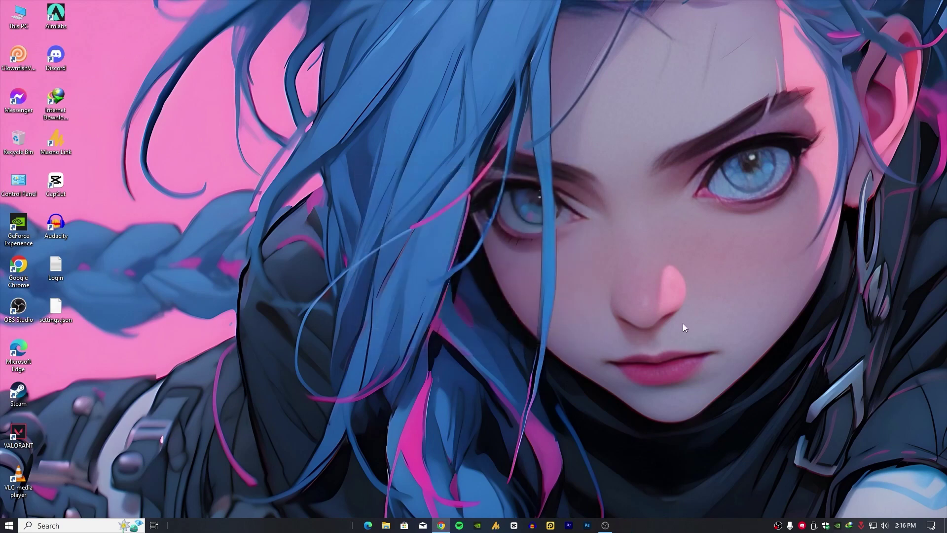
# - Launch Clownfish Voice Changer and bring up its voice effects window at the centre of the desktop
pyautogui.press('super')
pyautogui.click(91, 235)
pyautogui.rightClick(767, 525)
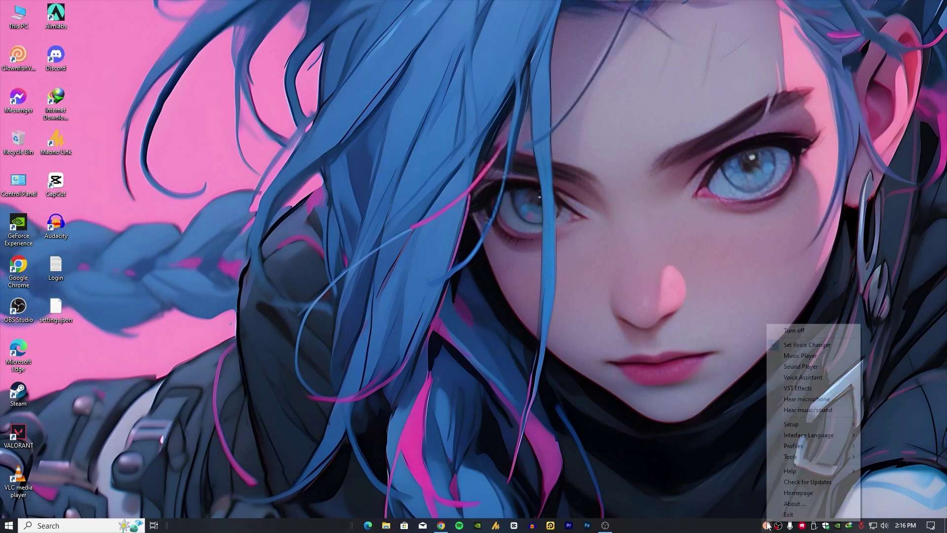
pyautogui.click(805, 350)
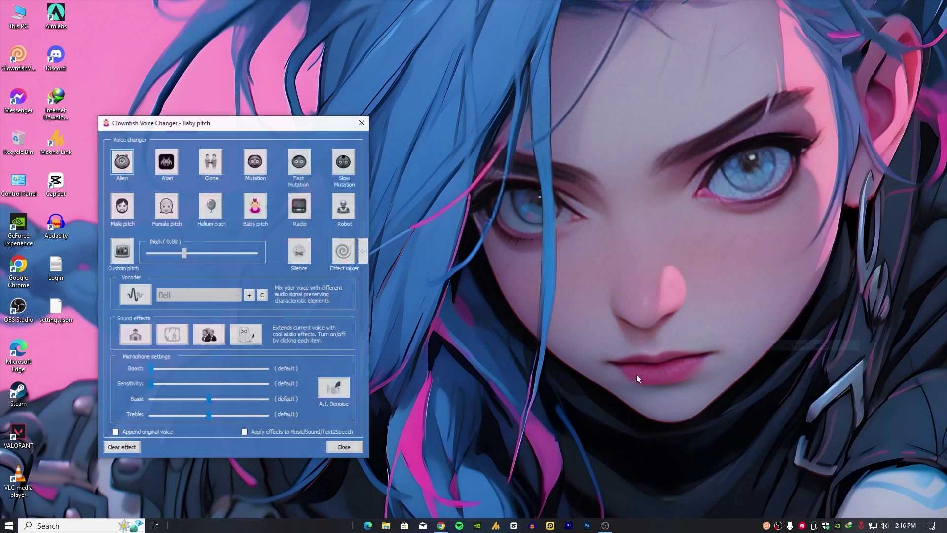
pyautogui.moveTo(258, 124); pyautogui.dragTo(458, 88)
# - Clear the active voice effect and enable the Hear microphone option in Clownfish
pyautogui.click(319, 411)
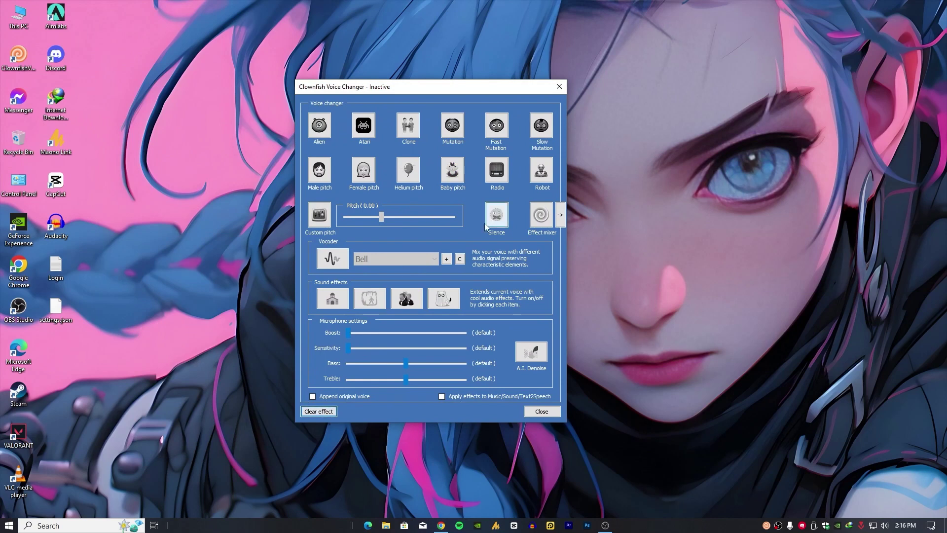
pyautogui.rightClick(765, 526)
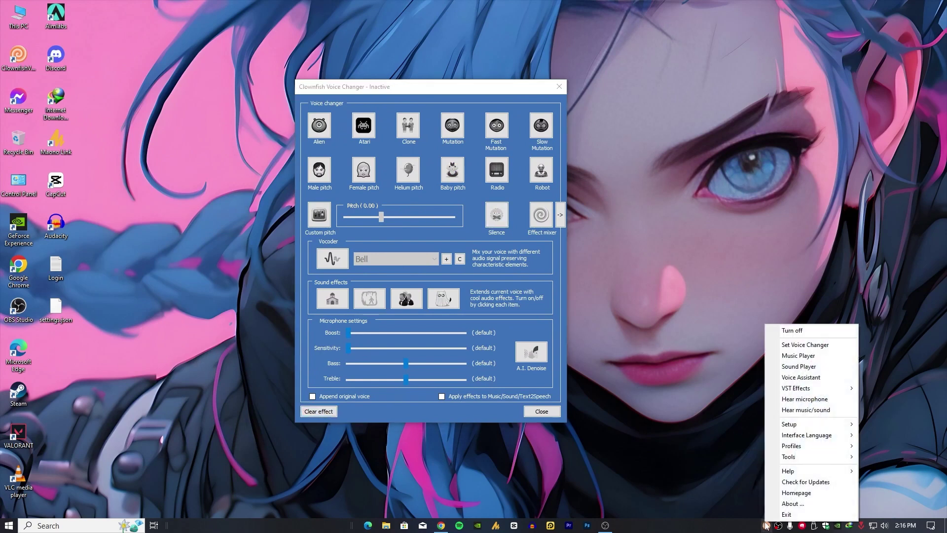
pyautogui.moveTo(804, 390)
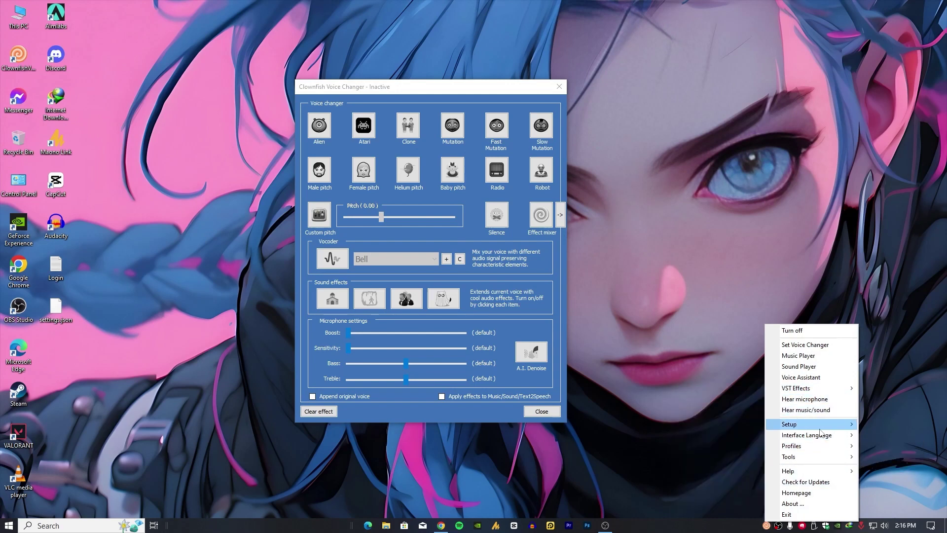
pyautogui.click(816, 401)
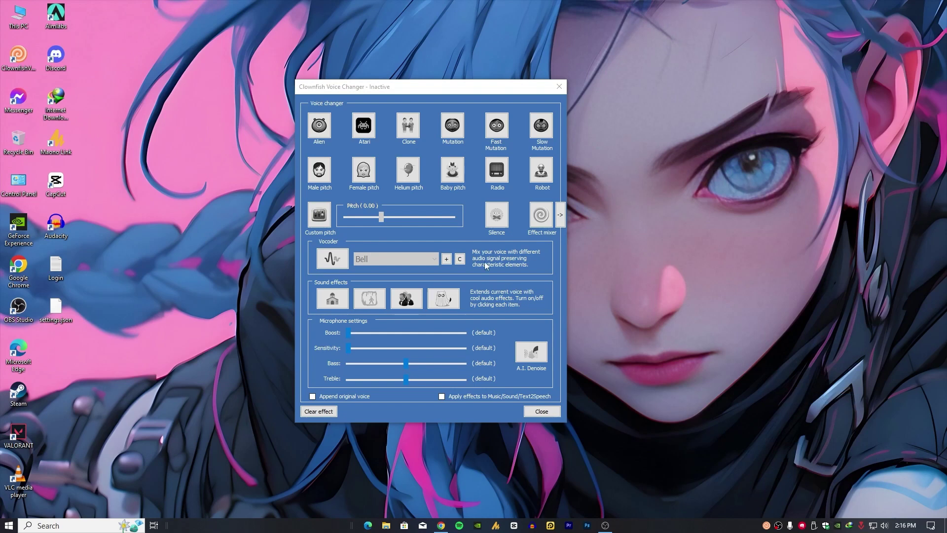
# - Try the Baby pitch effect and a custom pitch of 3.95, and clear the effect again
pyautogui.click(452, 172)
pyautogui.click(320, 216)
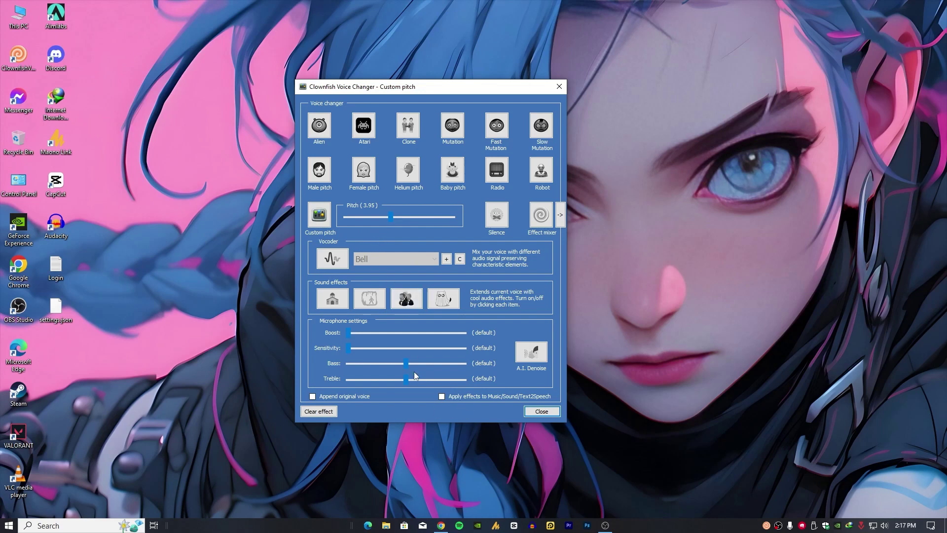
pyautogui.click(318, 411)
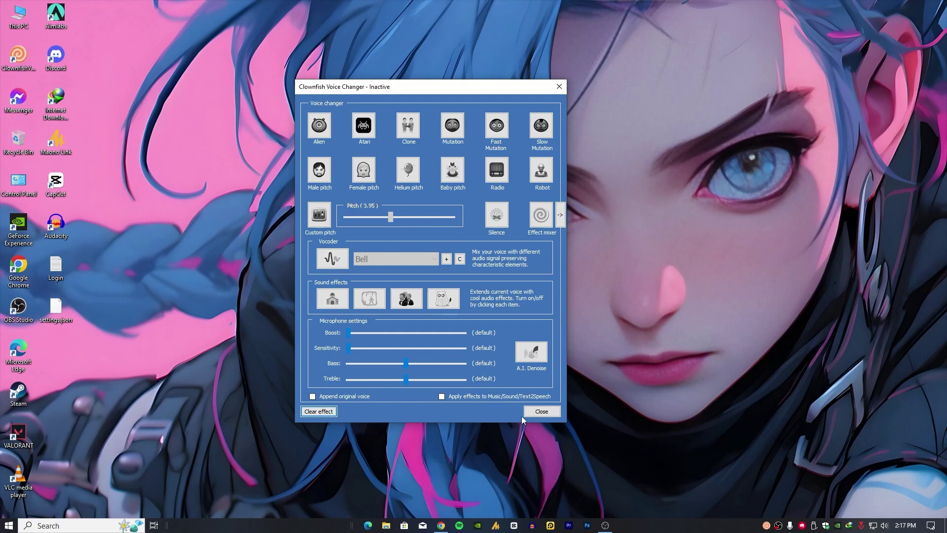
# - Close Clownfish's voice effects window and turn off the Hear microphone option
pyautogui.rightClick(766, 525)
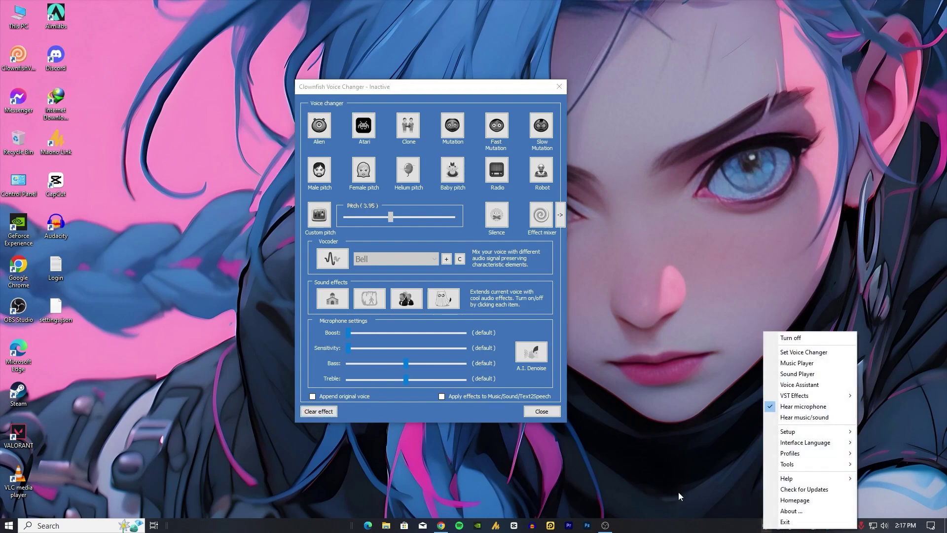
pyautogui.click(543, 412)
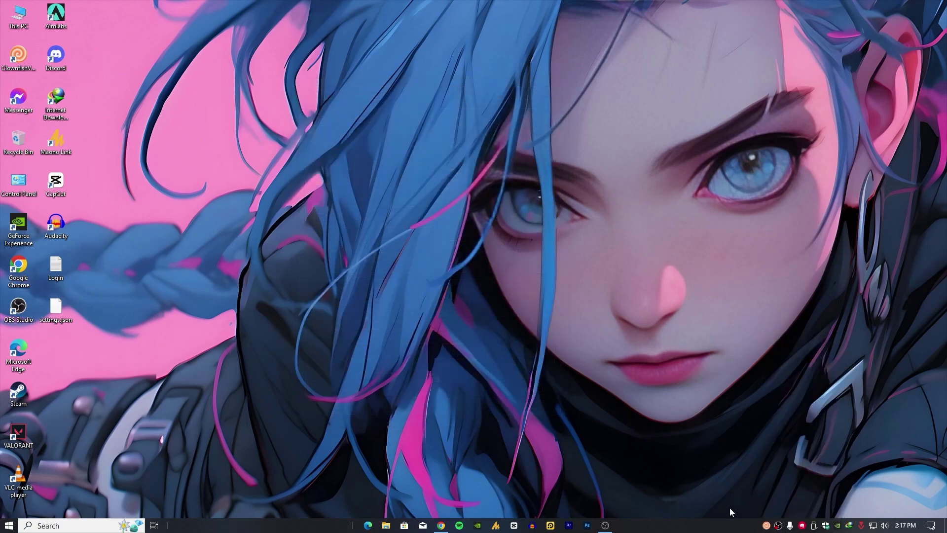
pyautogui.rightClick(766, 525)
pyautogui.click(798, 405)
# - Bring up Clownfish's System Integration setup at the centre of the desktop to check which microphone the voice changer is installed on
pyautogui.rightClick(766, 525)
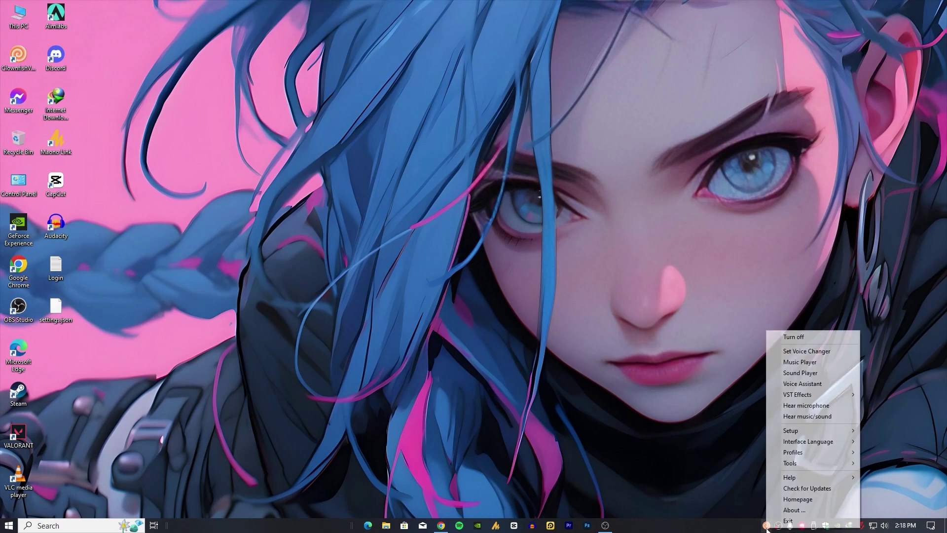
pyautogui.moveTo(809, 431)
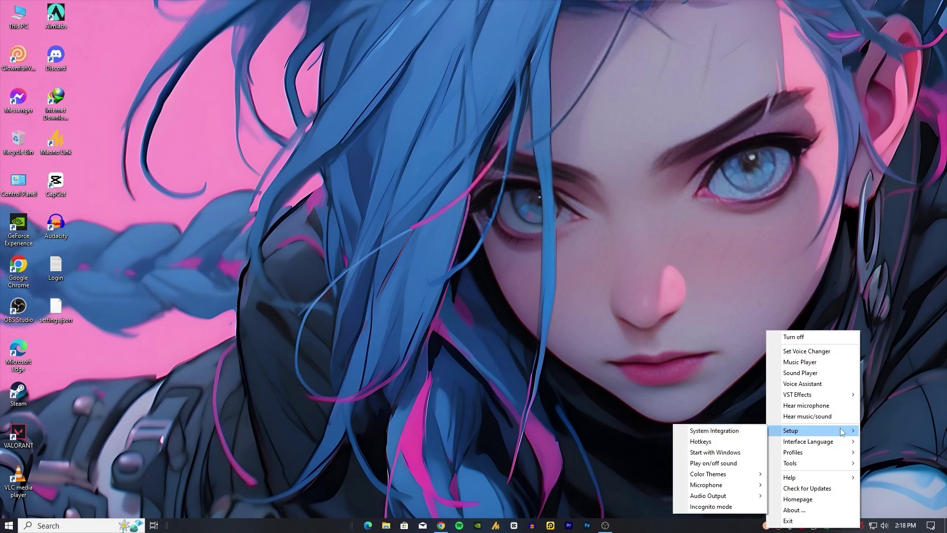
pyautogui.click(750, 434)
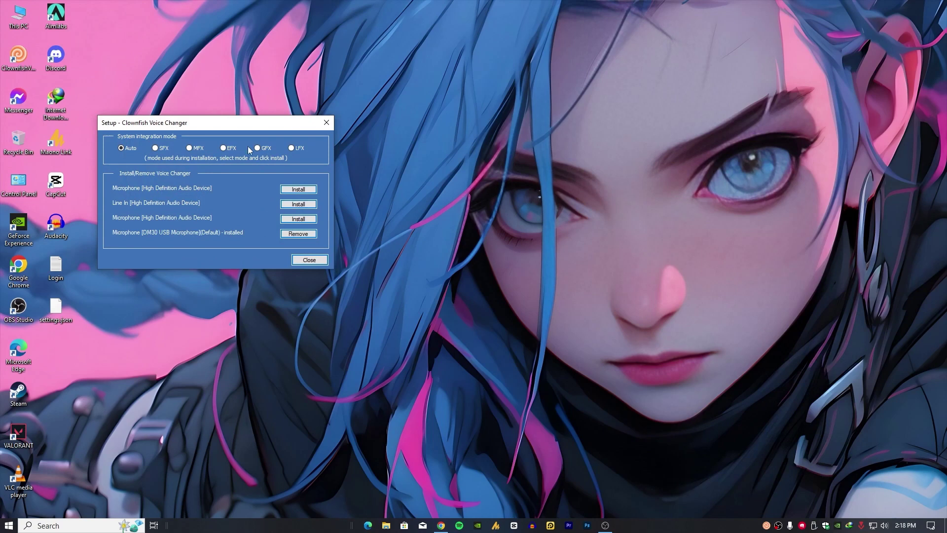
pyautogui.moveTo(230, 122); pyautogui.dragTo(518, 169)
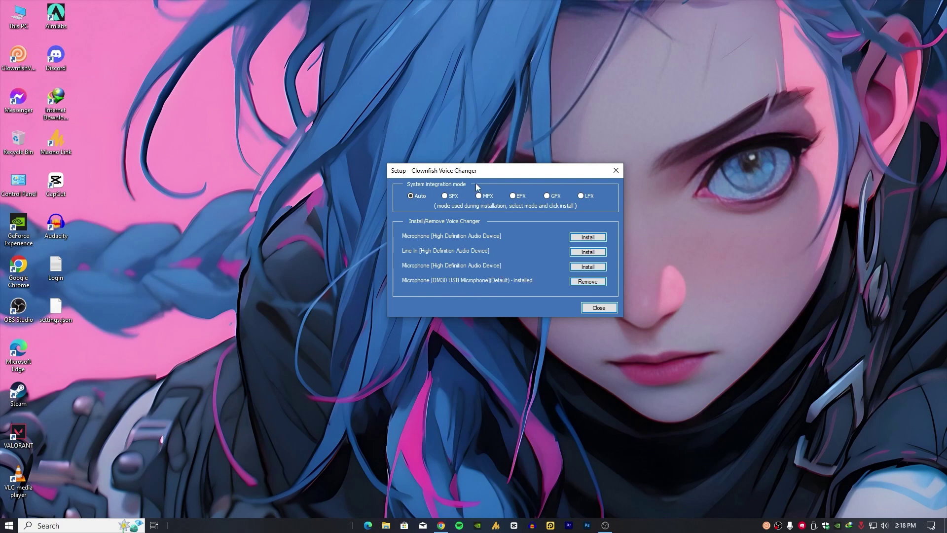
pyautogui.moveTo(485, 175); pyautogui.dragTo(538, 159)
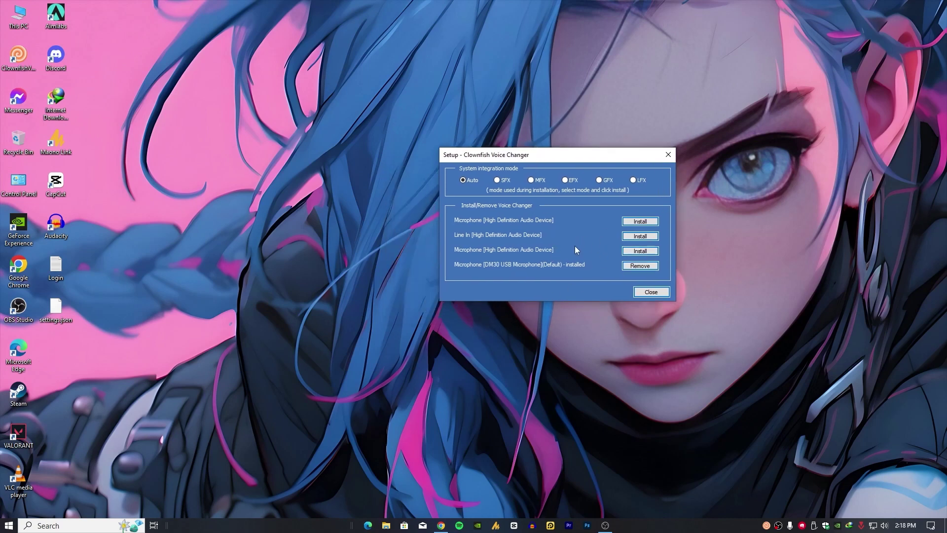
# - Open the Windows Sound settings through Control Panel's Hardware and Sound section and show the recording devices at the centre of the desktop
pyautogui.press('super')
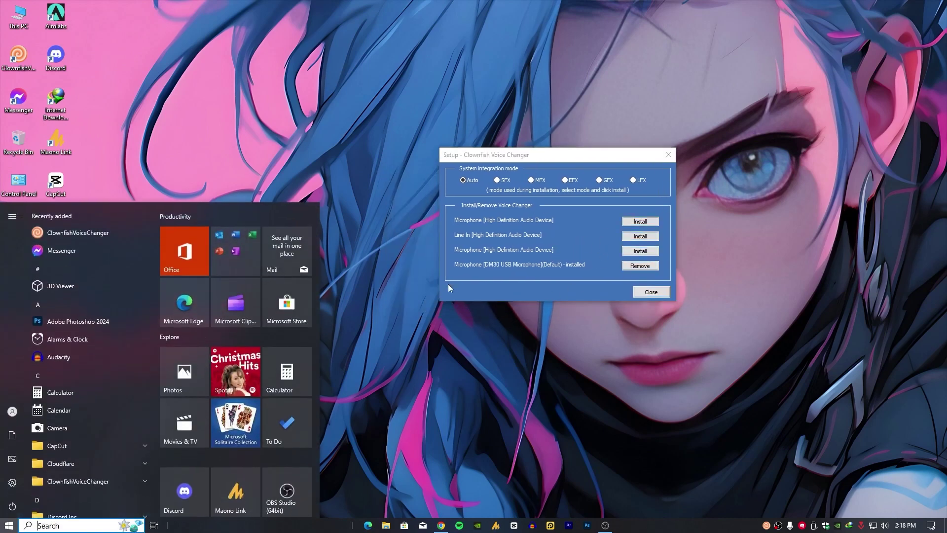
pyautogui.write('co')
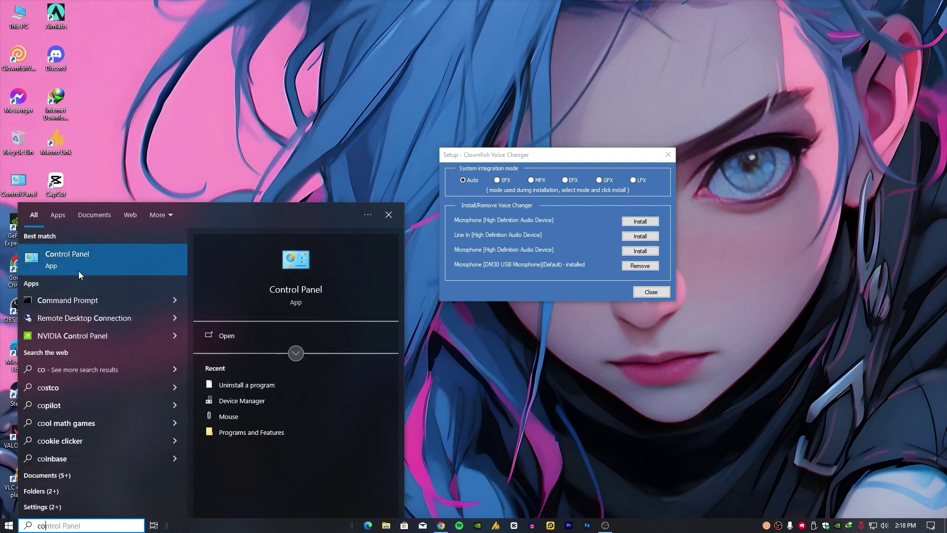
pyautogui.click(410, 281)
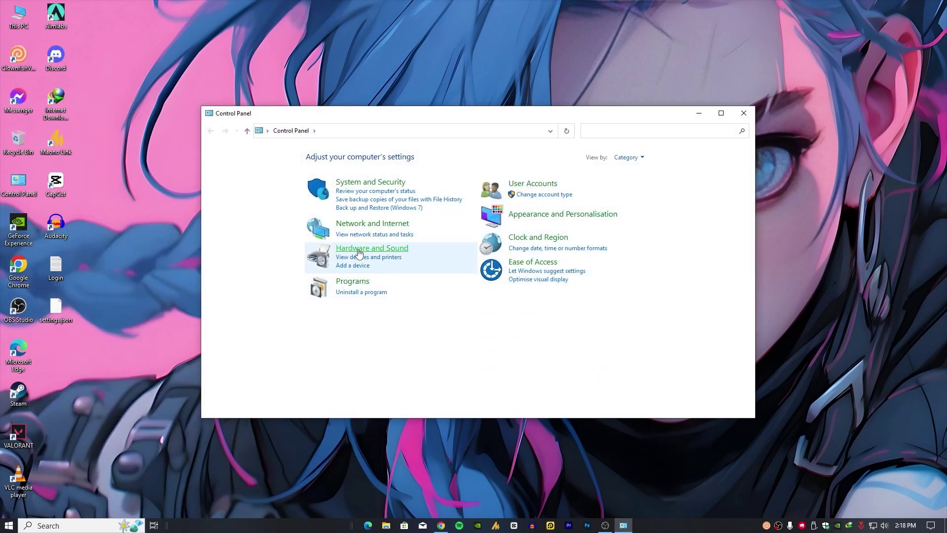
pyautogui.click(360, 248)
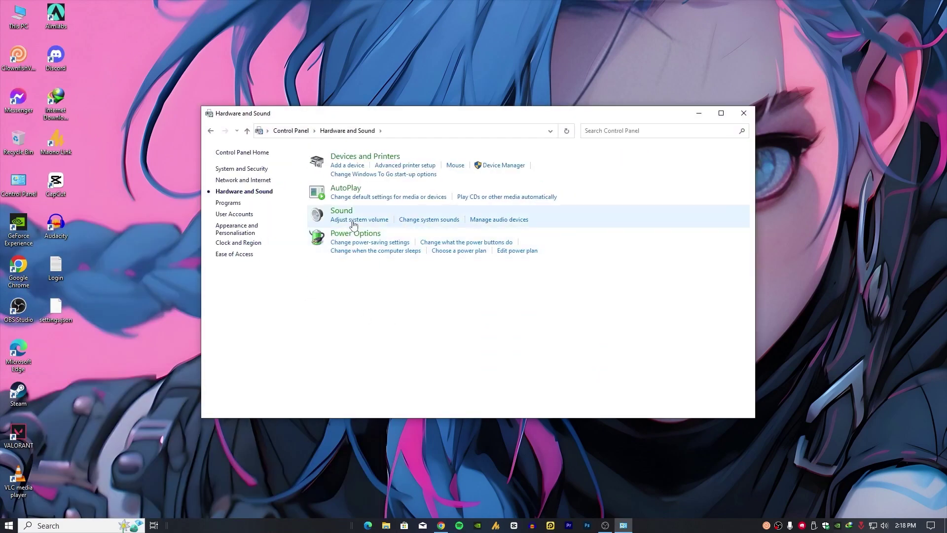
pyautogui.click(345, 215)
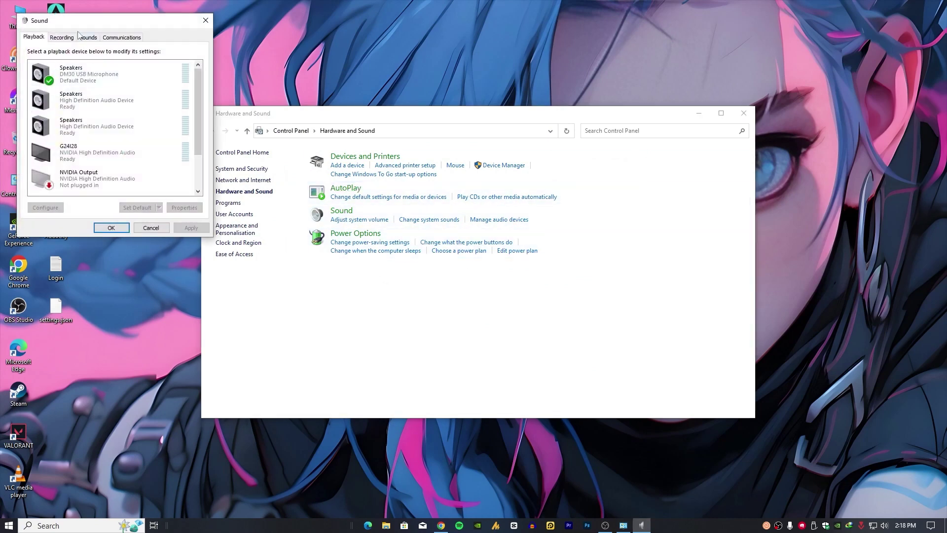
pyautogui.click(60, 38)
pyautogui.moveTo(94, 27); pyautogui.dragTo(411, 96)
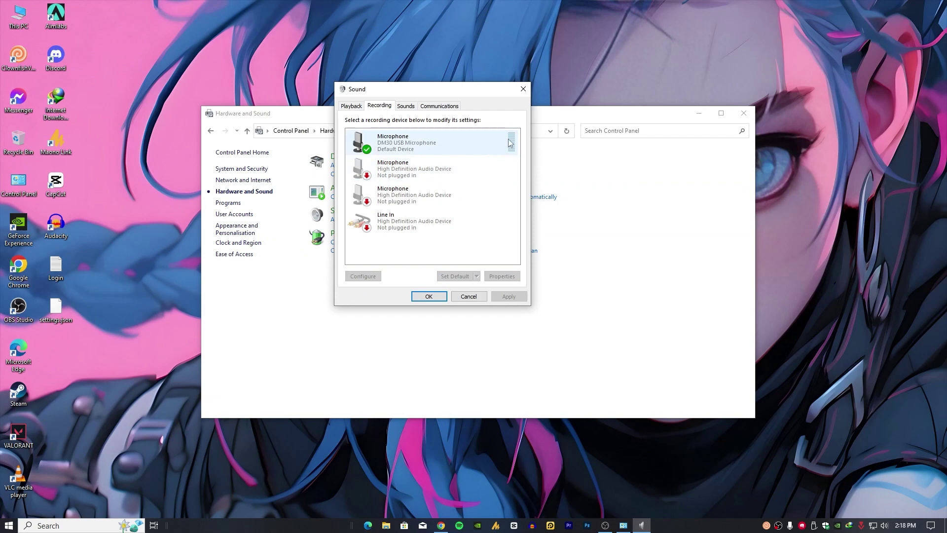
# - Check the device options of the DM30 USB Microphone and Line In, and close the Sound and Control Panel windows
pyautogui.click(428, 148)
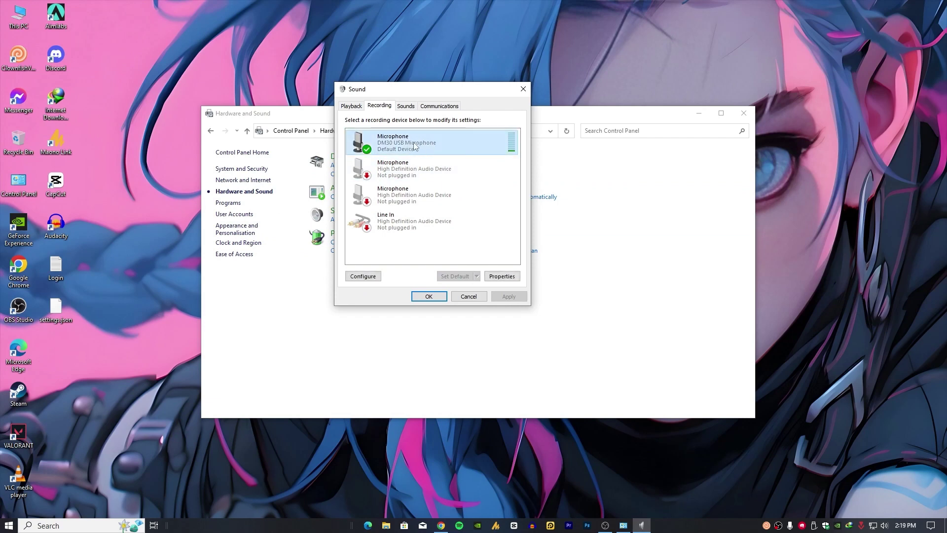
pyautogui.rightClick(415, 146)
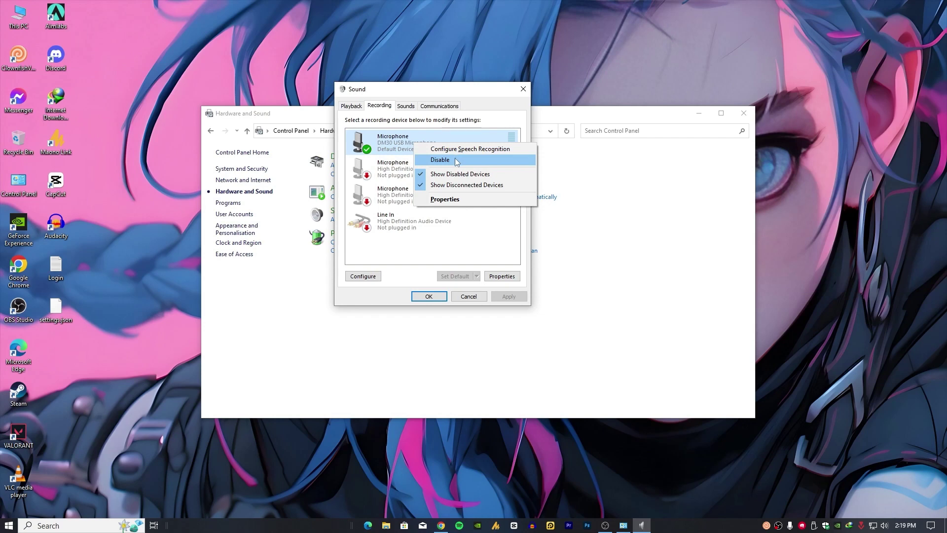
pyautogui.rightClick(398, 225)
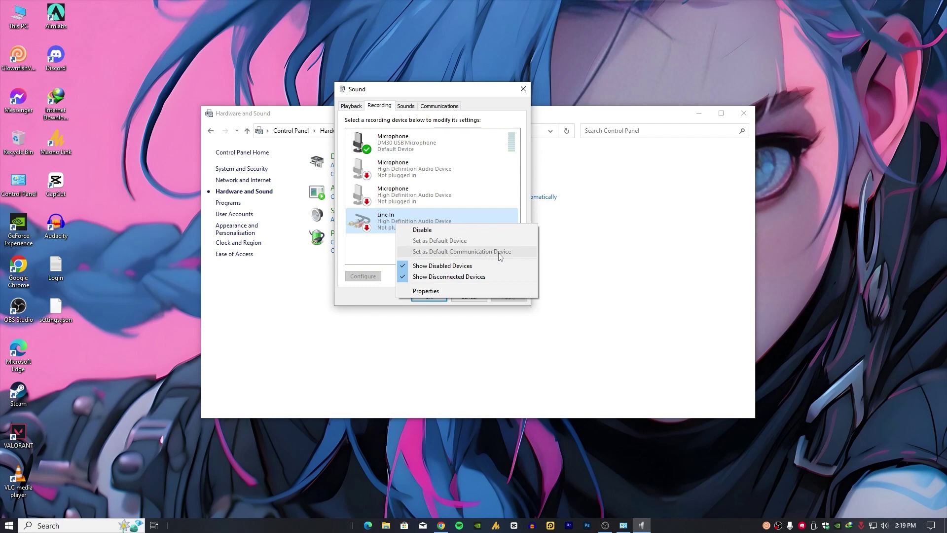
pyautogui.rightClick(380, 143)
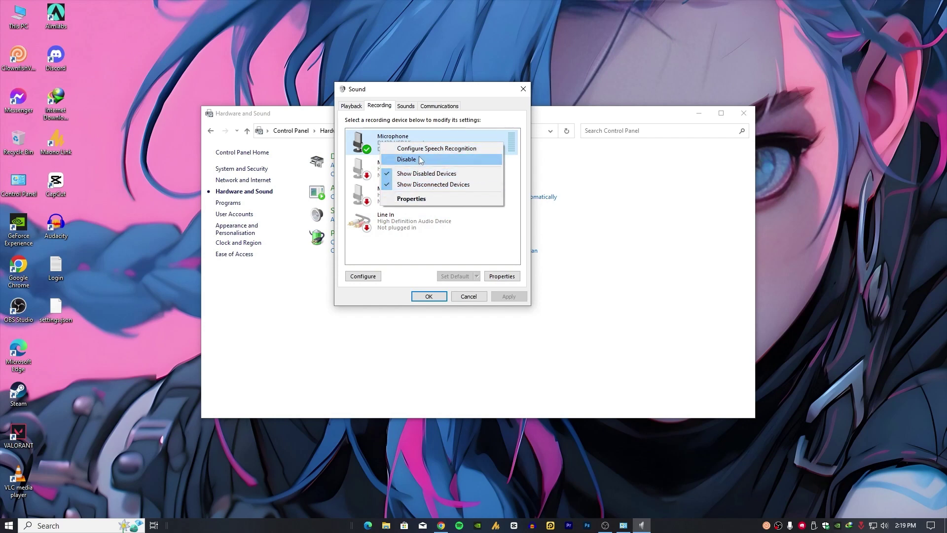
pyautogui.click(518, 147)
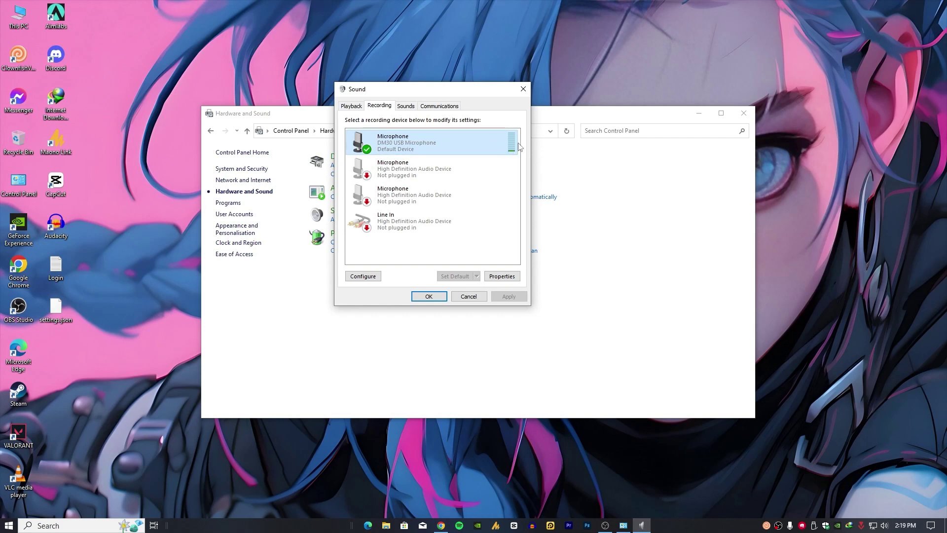
pyautogui.click(430, 298)
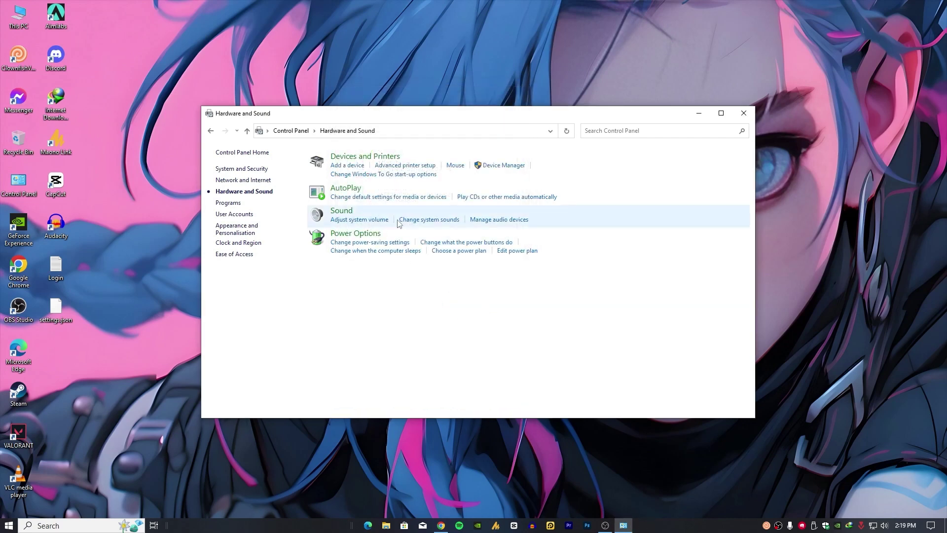
pyautogui.click(744, 113)
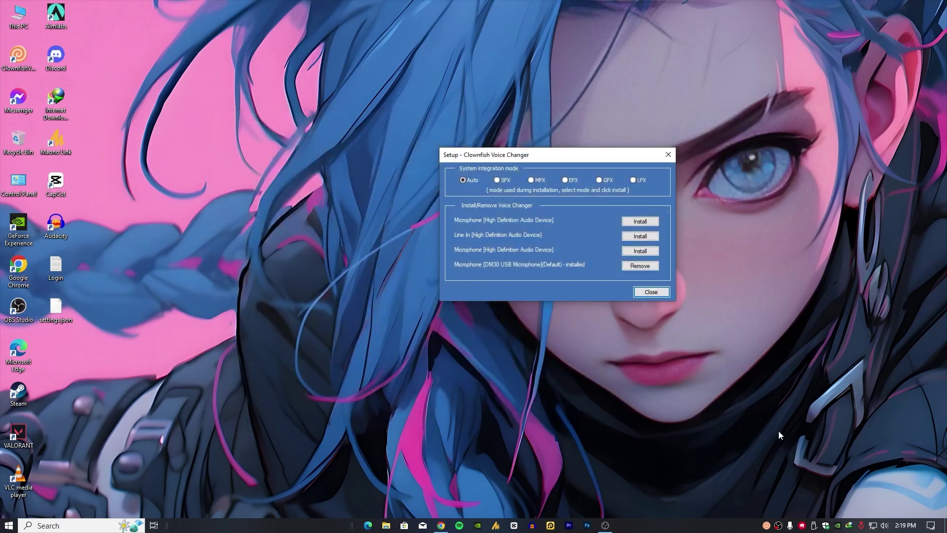
# - Close the System Integration window and toggle the Play on/off sound option in Clownfish's setup
pyautogui.click(651, 292)
pyautogui.rightClick(766, 526)
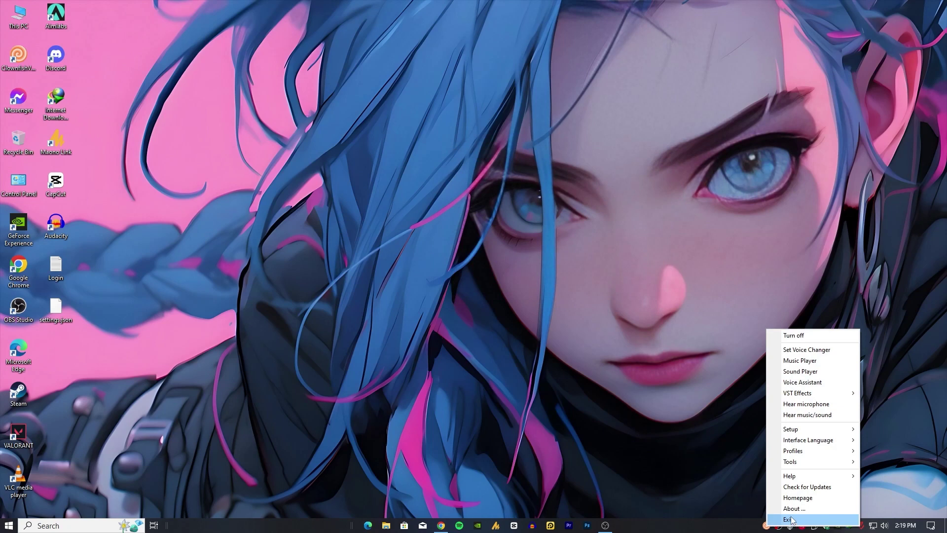
pyautogui.moveTo(801, 435)
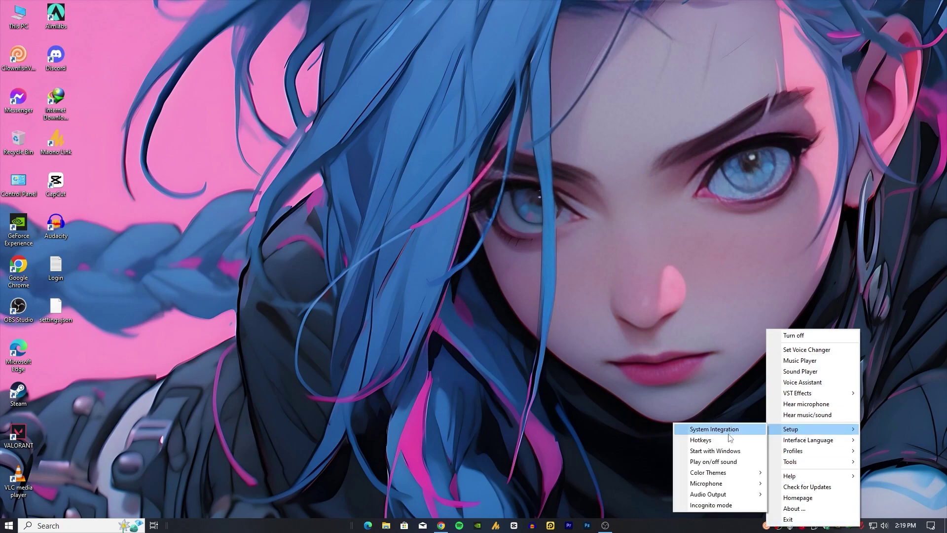
pyautogui.moveTo(739, 485)
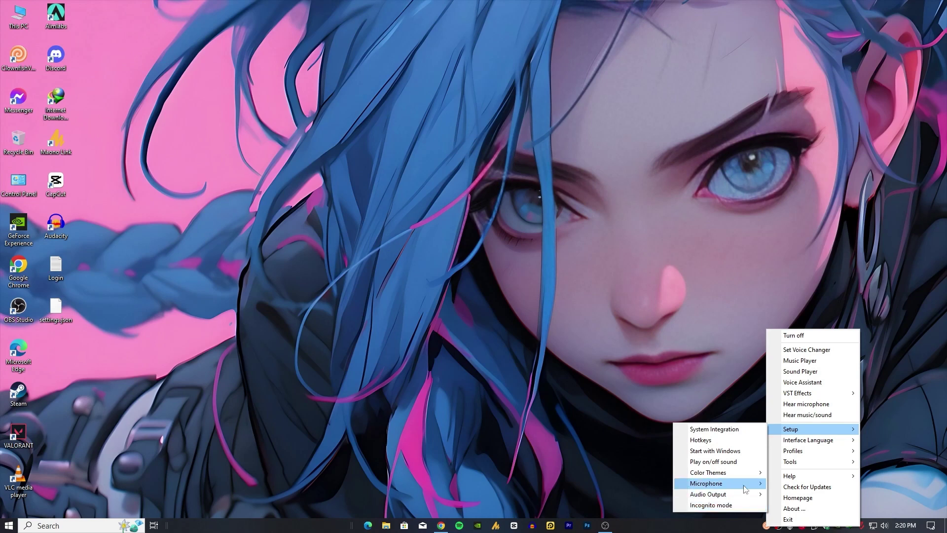
pyautogui.click(714, 461)
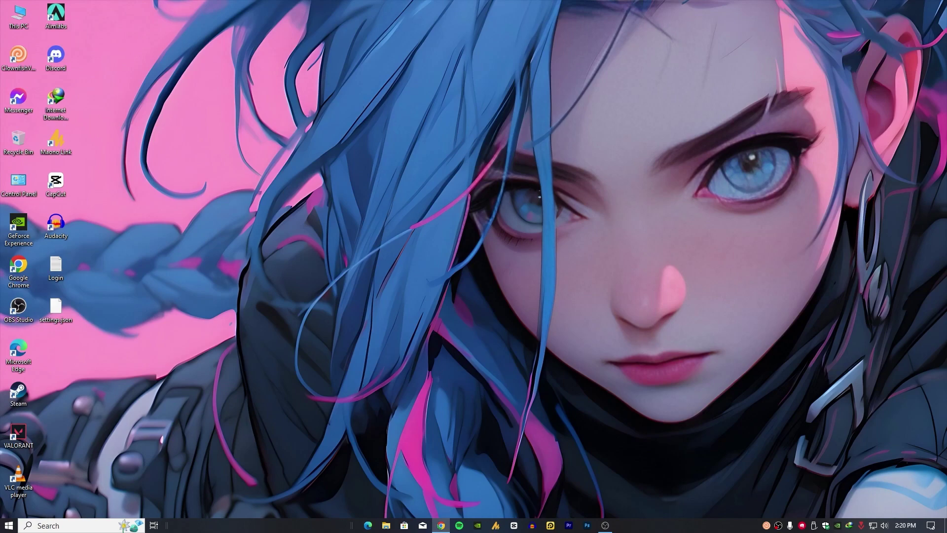
pyautogui.click(441, 526)
pyautogui.click(330, 27)
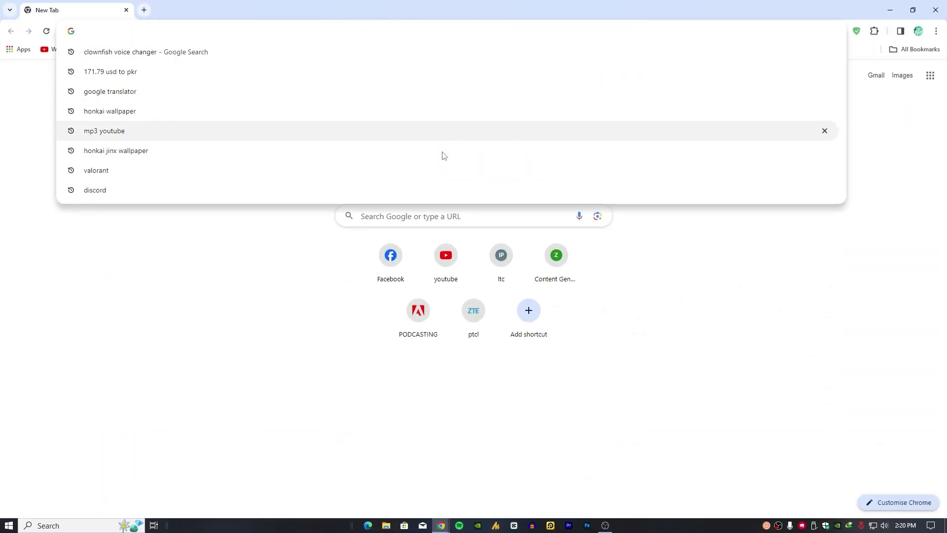
pyautogui.click(221, 286)
pyautogui.click(232, 29)
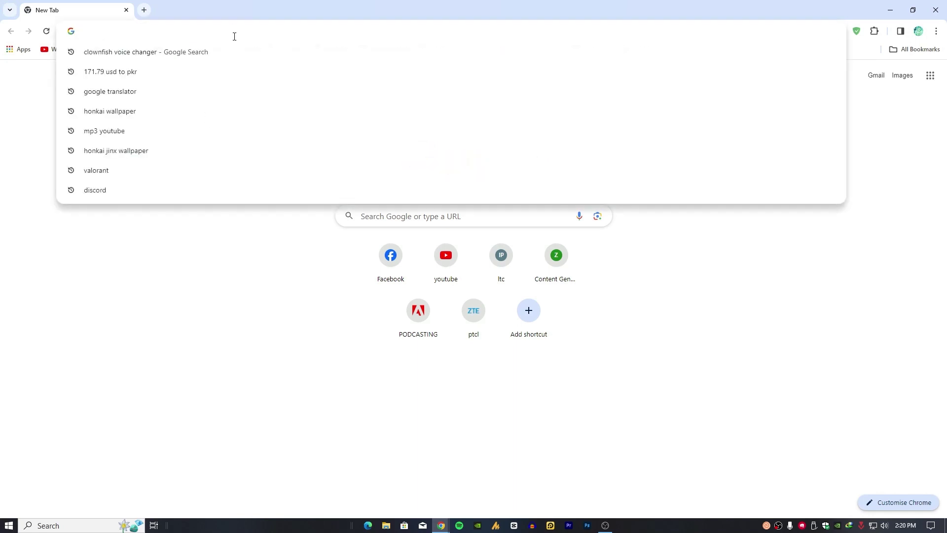
pyautogui.click(897, 16)
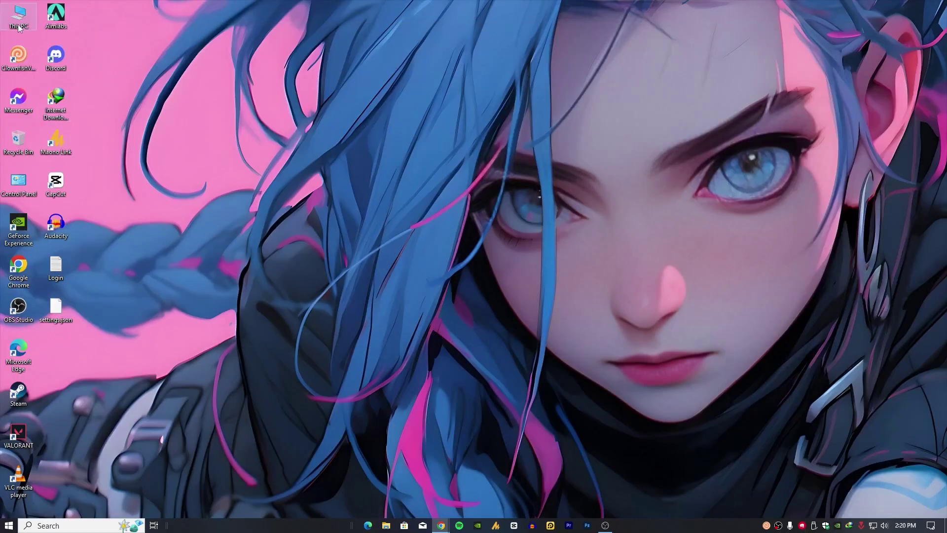
# - Open Device Manager from the properties of This PC and place its window at the centre of the desktop
pyautogui.rightClick(29, 11)
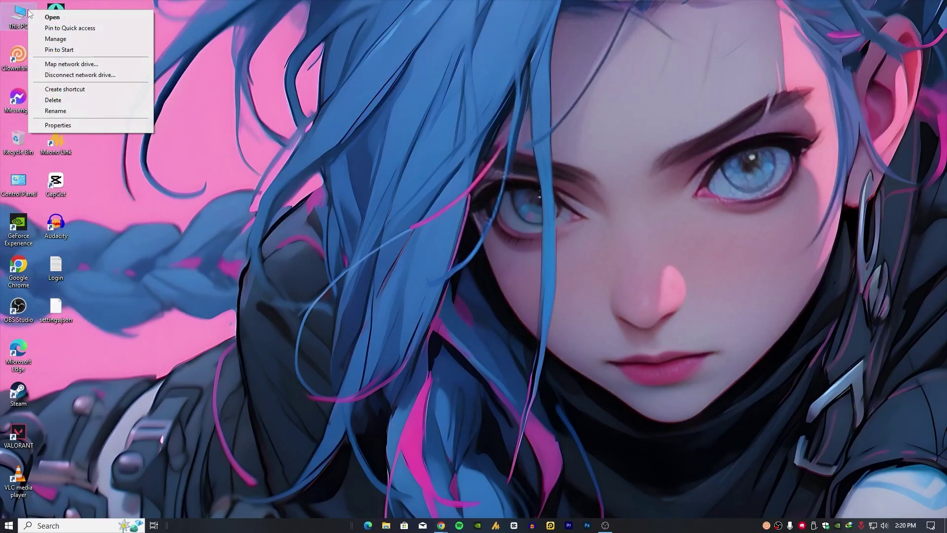
pyautogui.click(105, 127)
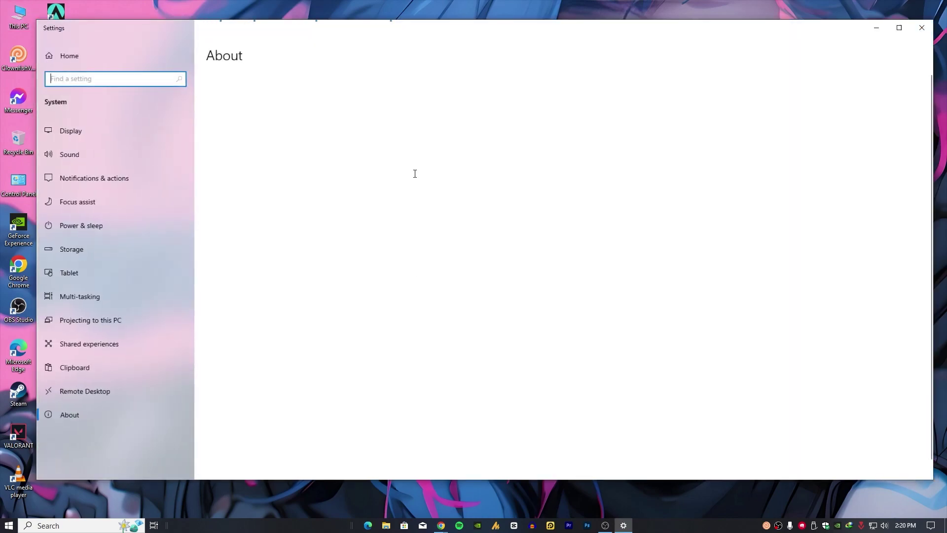
pyautogui.scroll(-1, 410, 306)
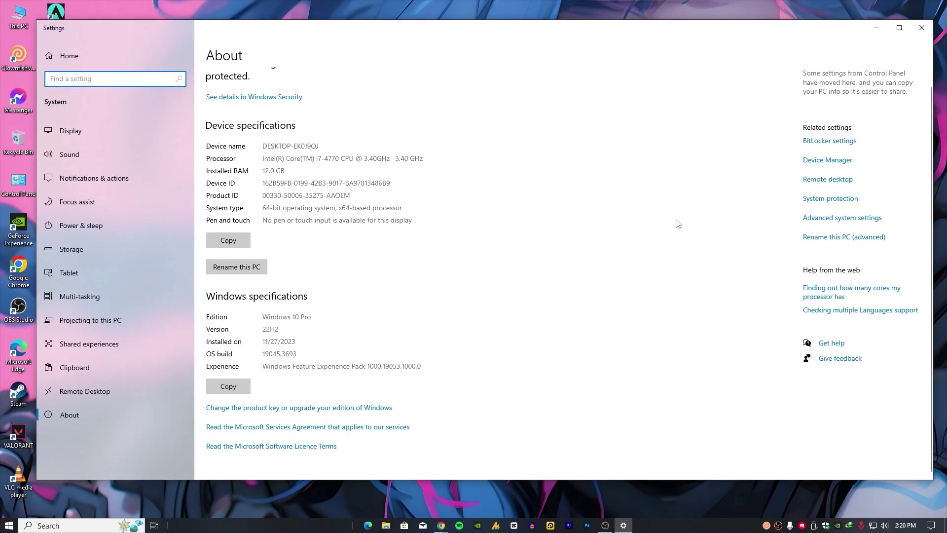
pyautogui.click(833, 161)
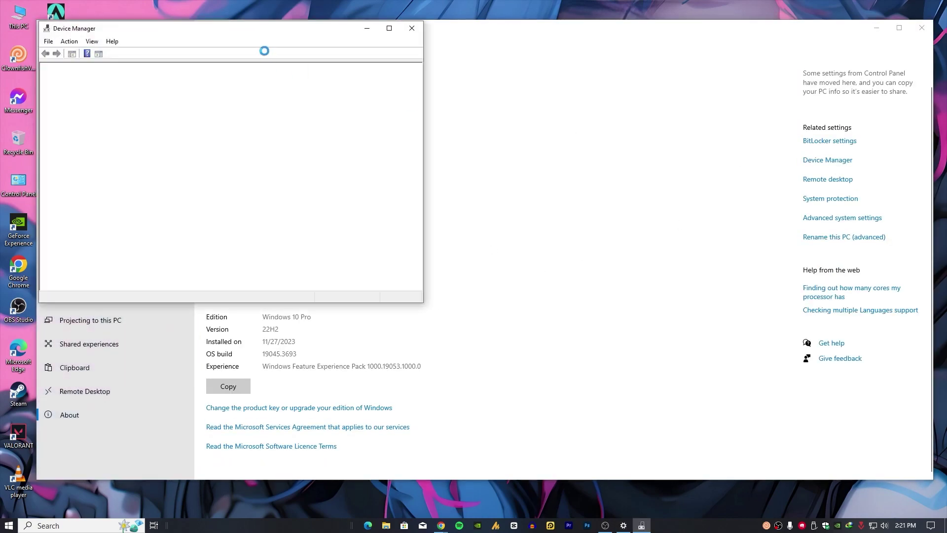
pyautogui.moveTo(264, 35); pyautogui.dragTo(518, 132)
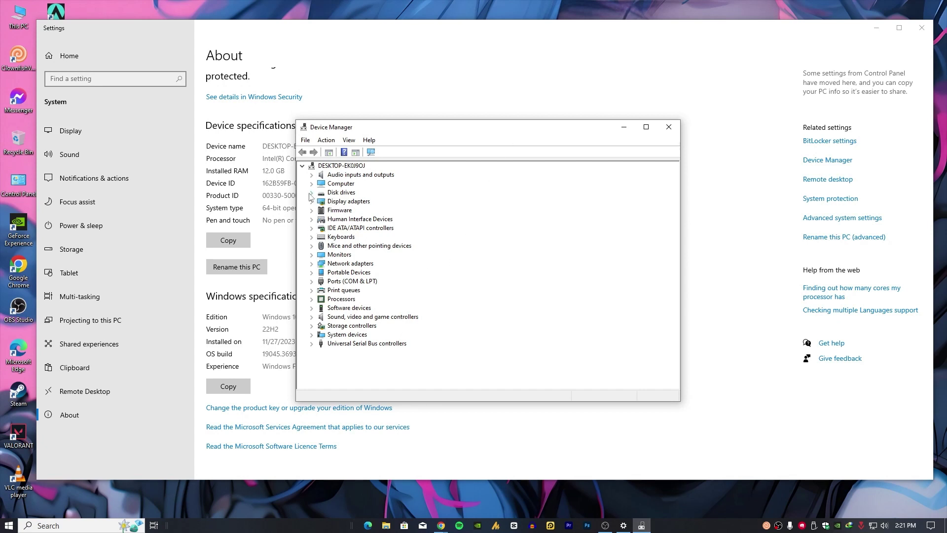
# - Expand Audio inputs and outputs and view the driver options available for the DM30 USB Microphone
pyautogui.click(311, 175)
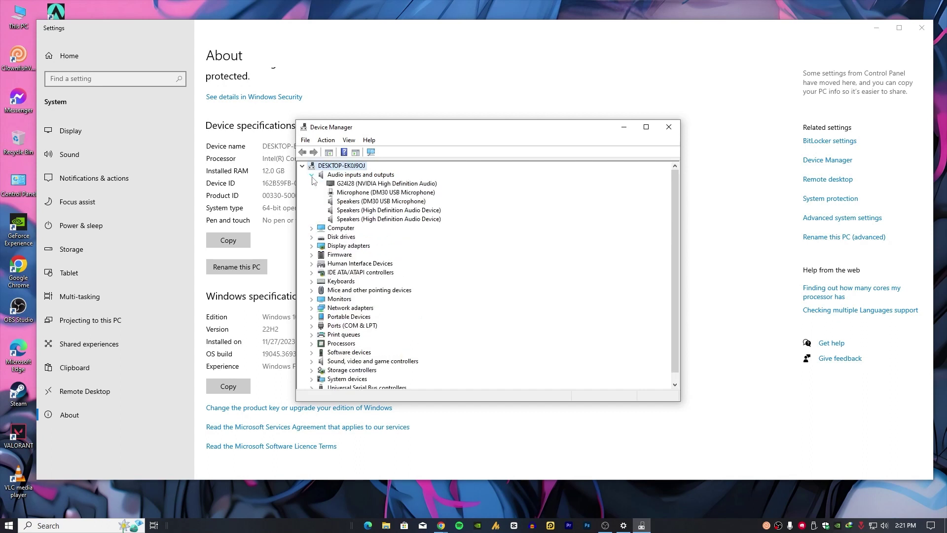
pyautogui.click(369, 177)
pyautogui.click(375, 195)
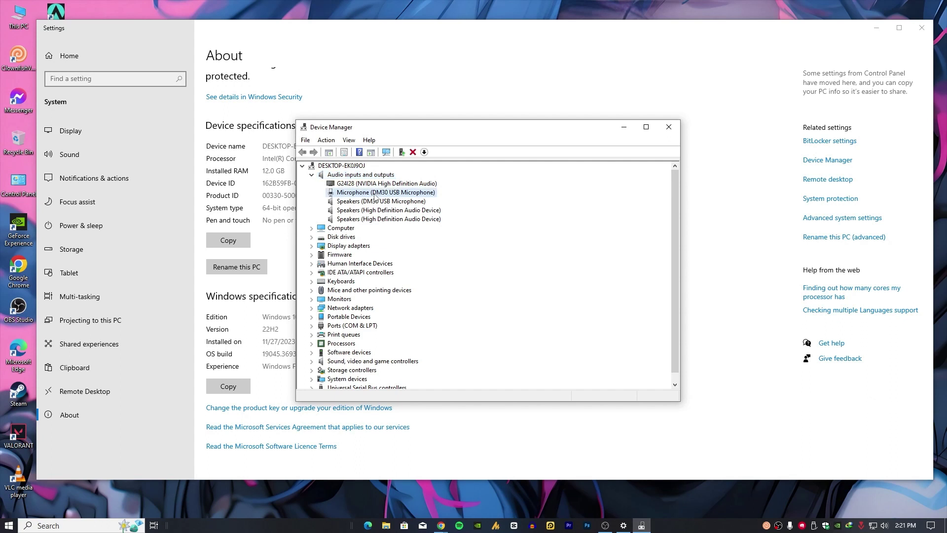
pyautogui.rightClick(375, 196)
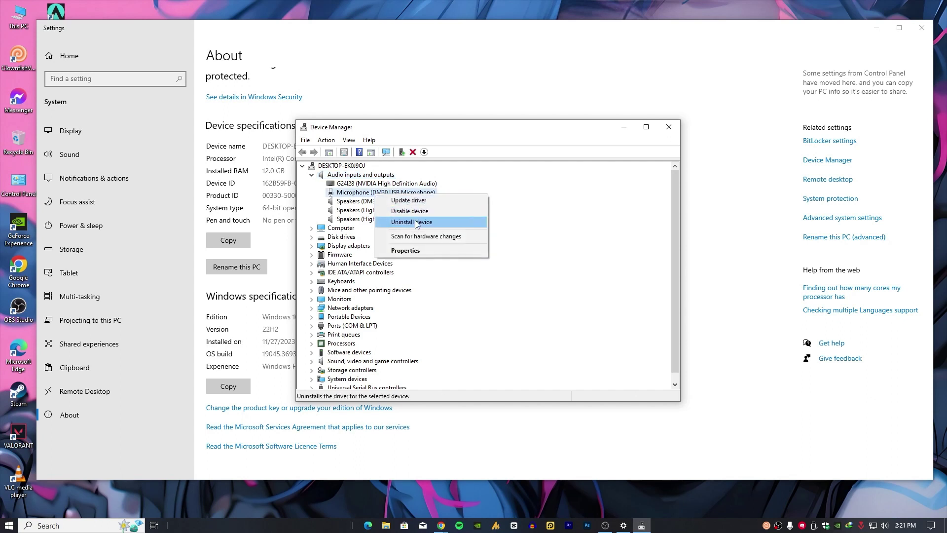
pyautogui.click(569, 244)
# - Check the driver options of the DM30 USB Microphone under Sound, video and game controllers, and close Device Manager and Settings
pyautogui.scroll(-1, 357, 270)
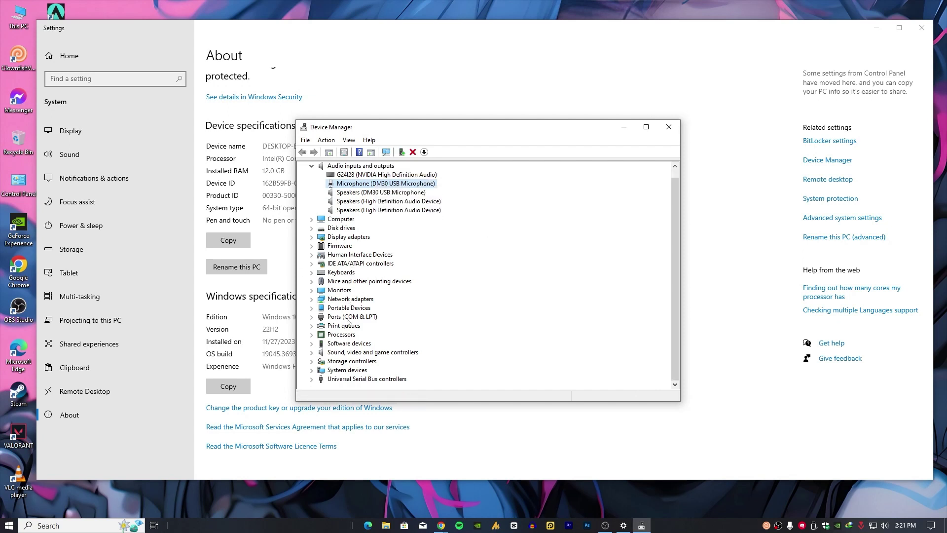
pyautogui.click(344, 353)
pyautogui.click(312, 352)
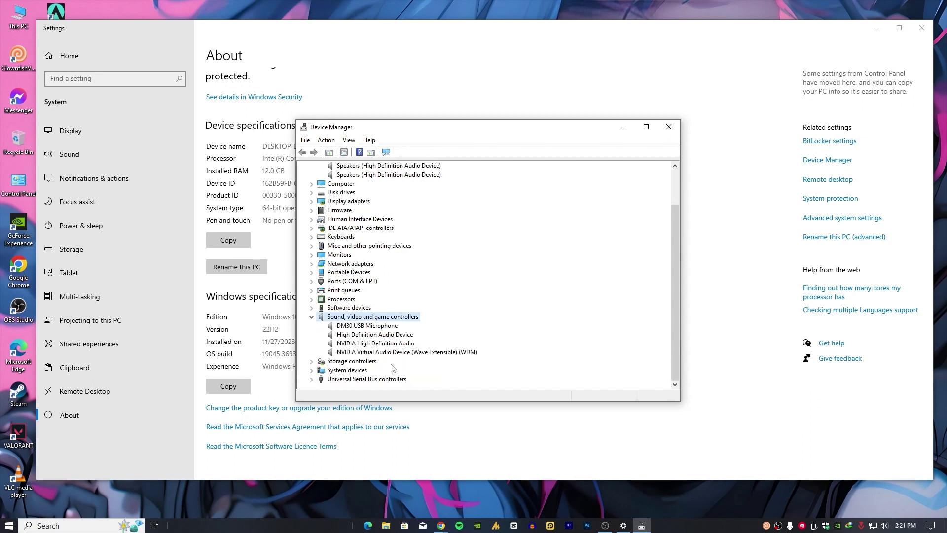
pyautogui.click(373, 328)
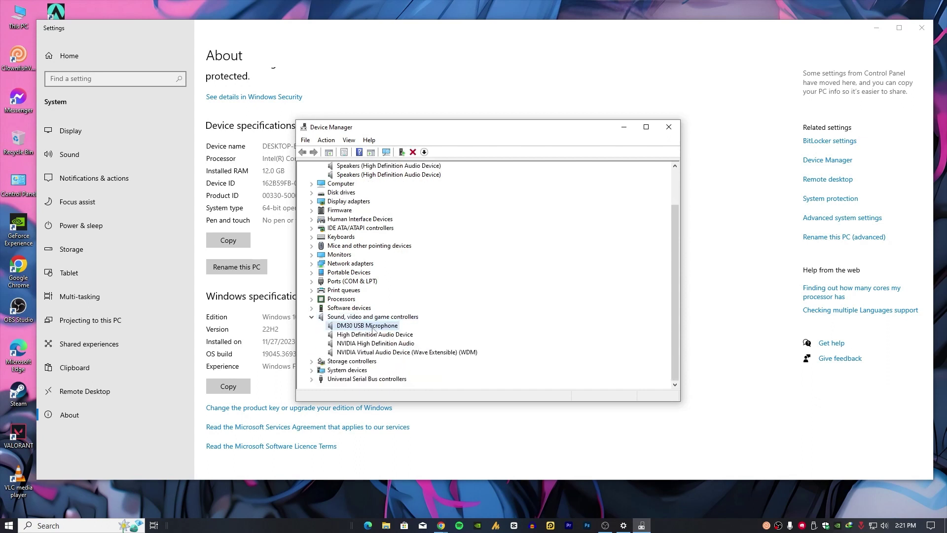
pyautogui.rightClick(373, 330)
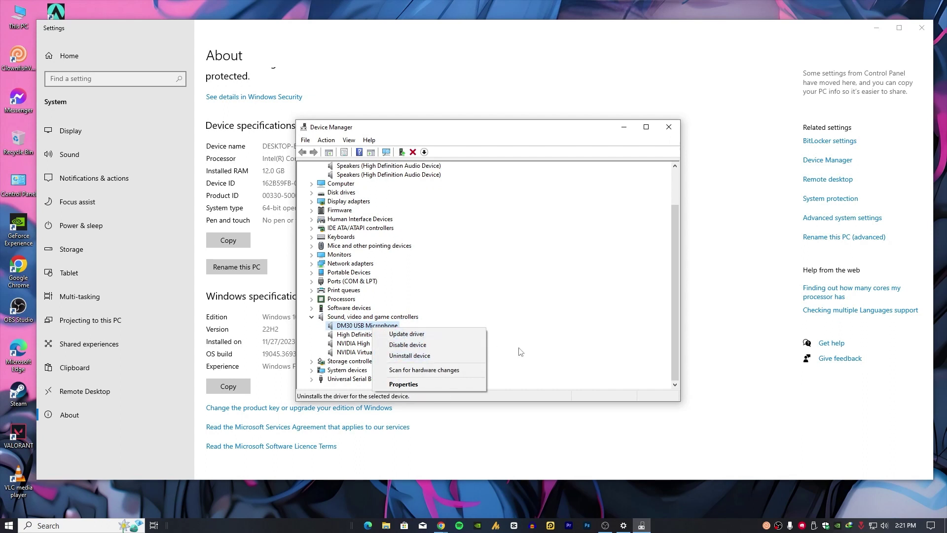
pyautogui.click(558, 350)
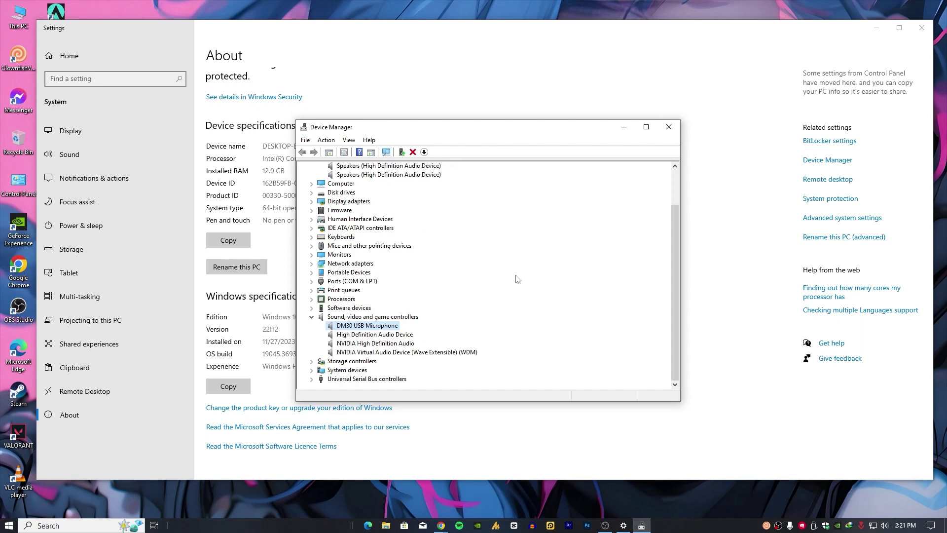
pyautogui.click(669, 127)
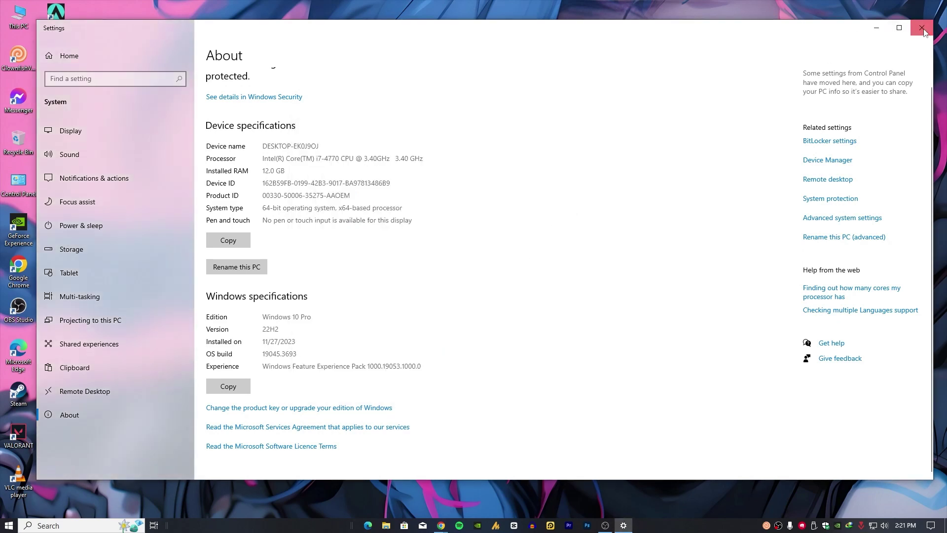
pyautogui.click(922, 28)
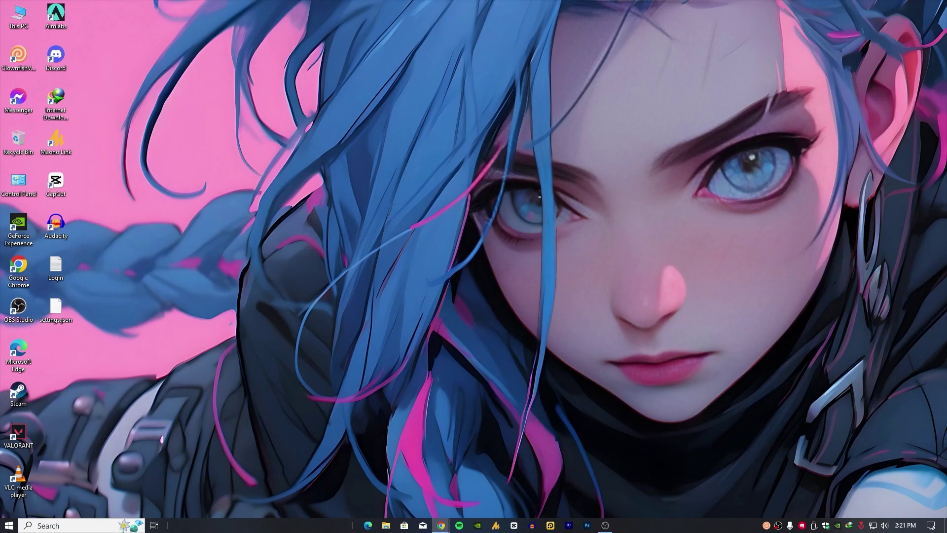
# - Switch to Chrome, download the Windows driver VBCABLE_Driver_Pack43.zip from vb-audio.com/Cable, and close the browser
pyautogui.click(441, 526)
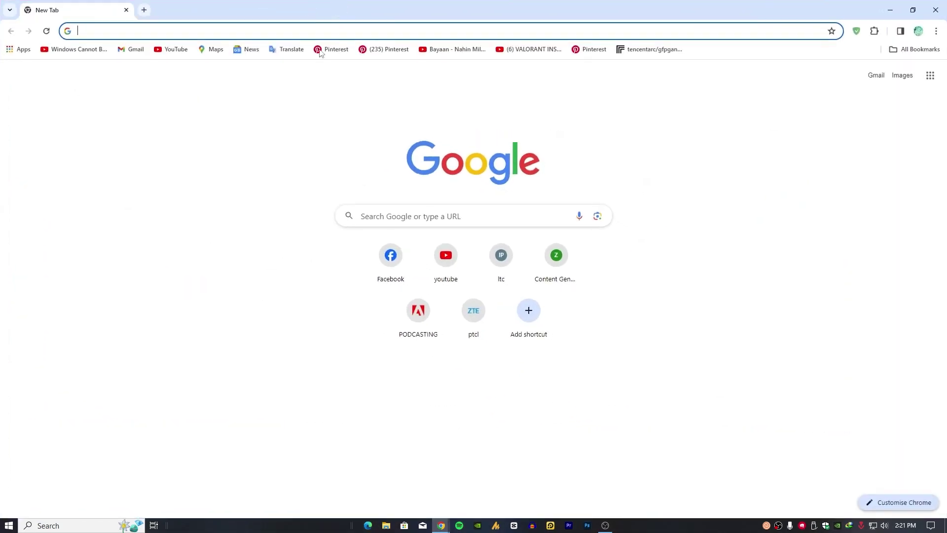
pyautogui.click(360, 31)
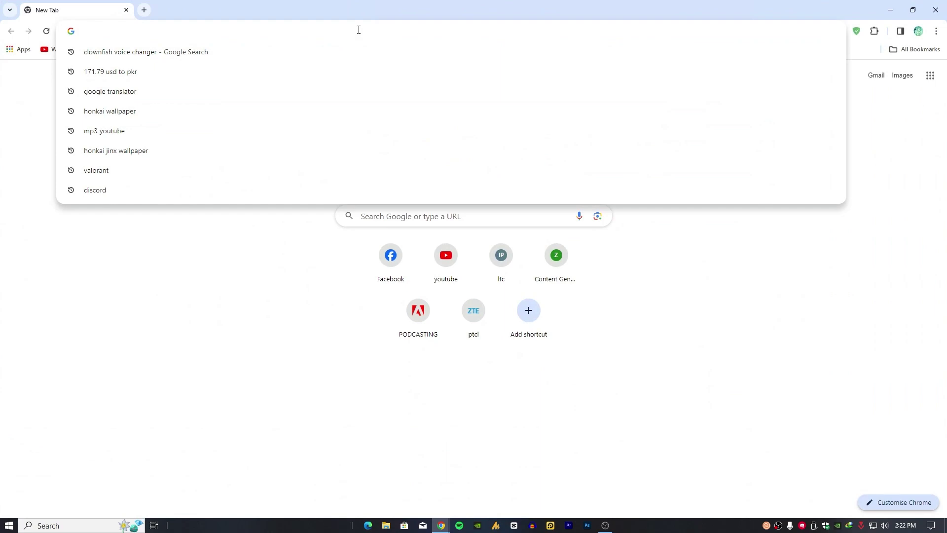
pyautogui.write('vb')
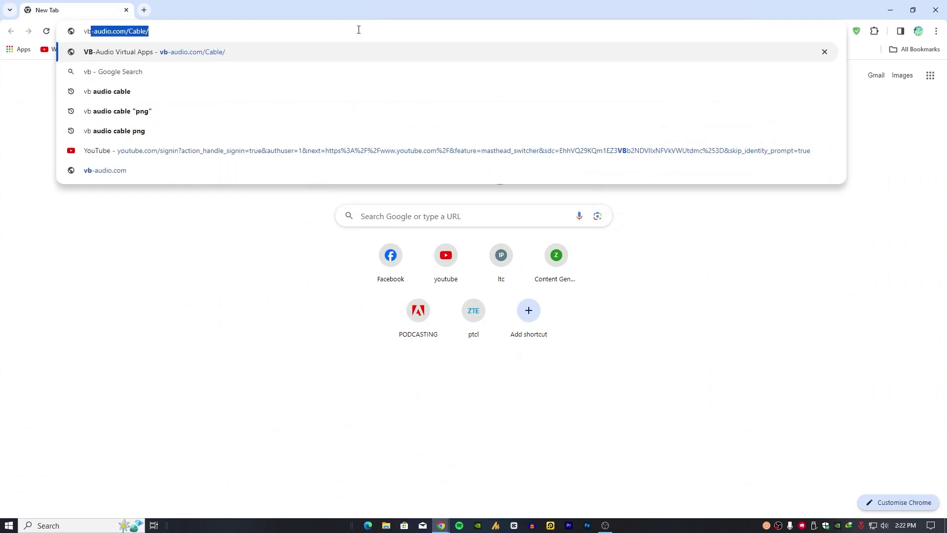
pyautogui.press('Return')
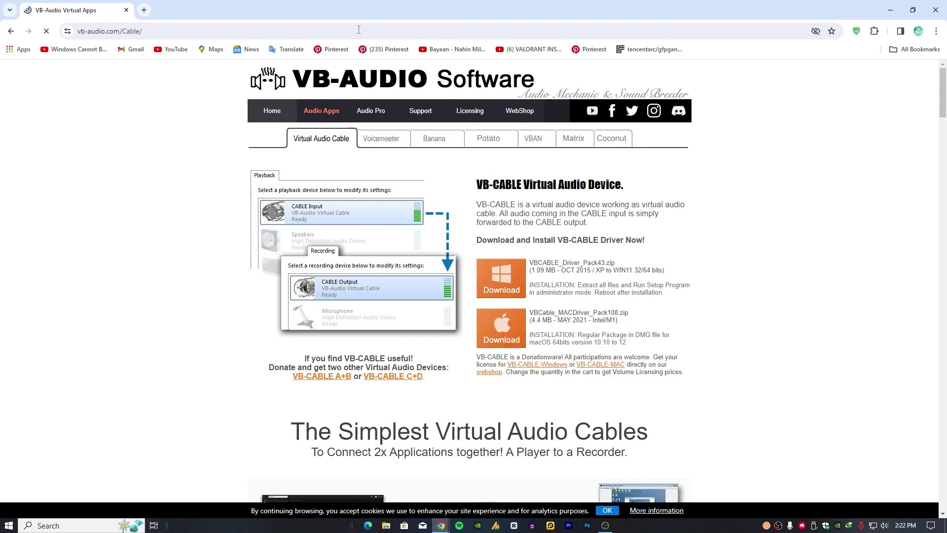
pyautogui.scroll(-2, 523, 203)
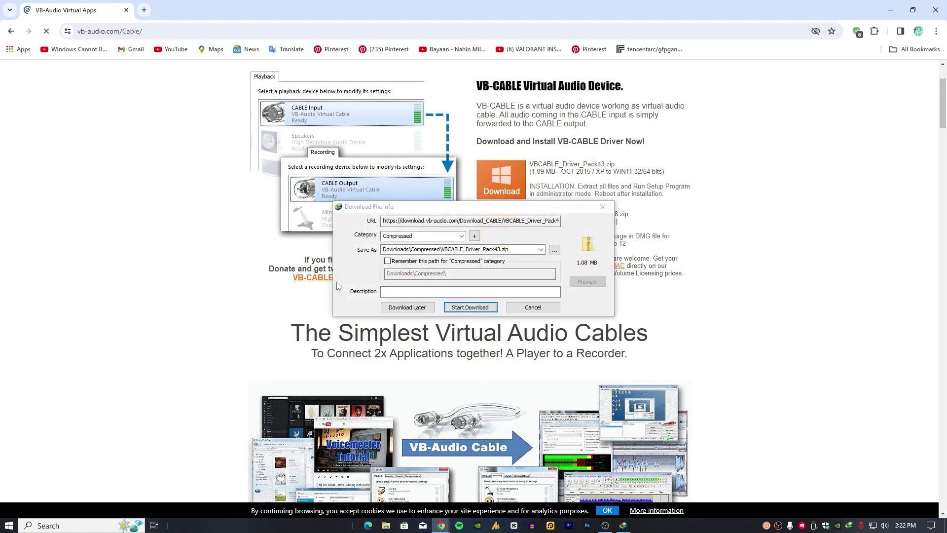
pyautogui.click(485, 308)
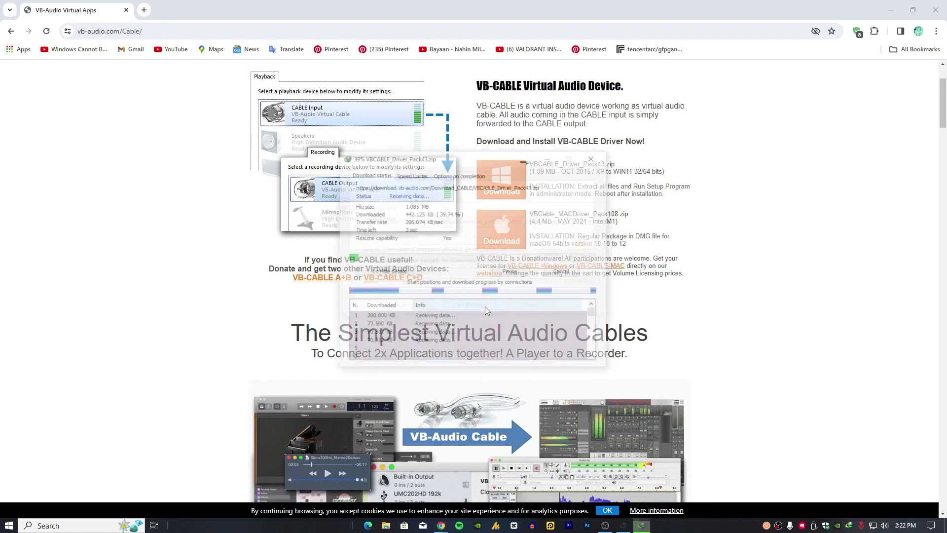
pyautogui.click(936, 11)
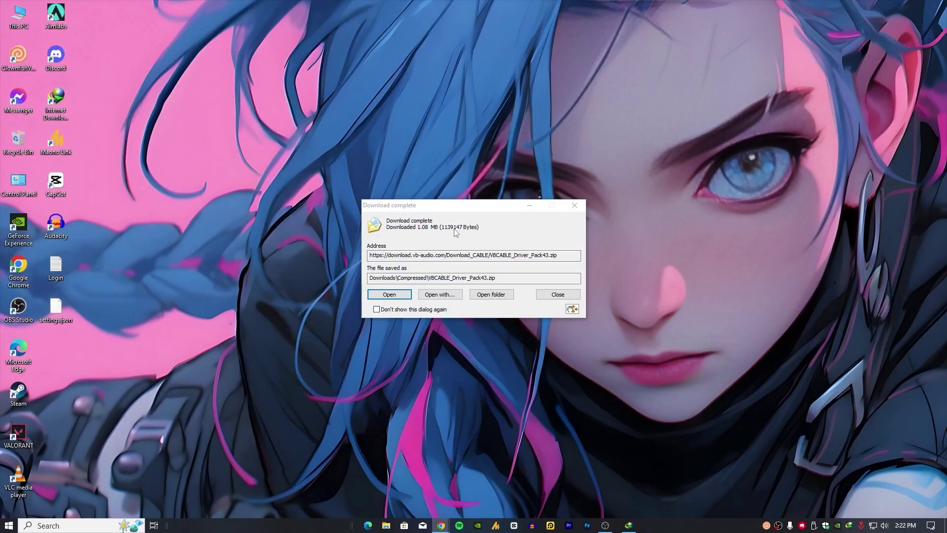
# - Open the Compressed downloads folder and delete everything in it except VBCABLE_Driver_Pack43
pyautogui.click(389, 294)
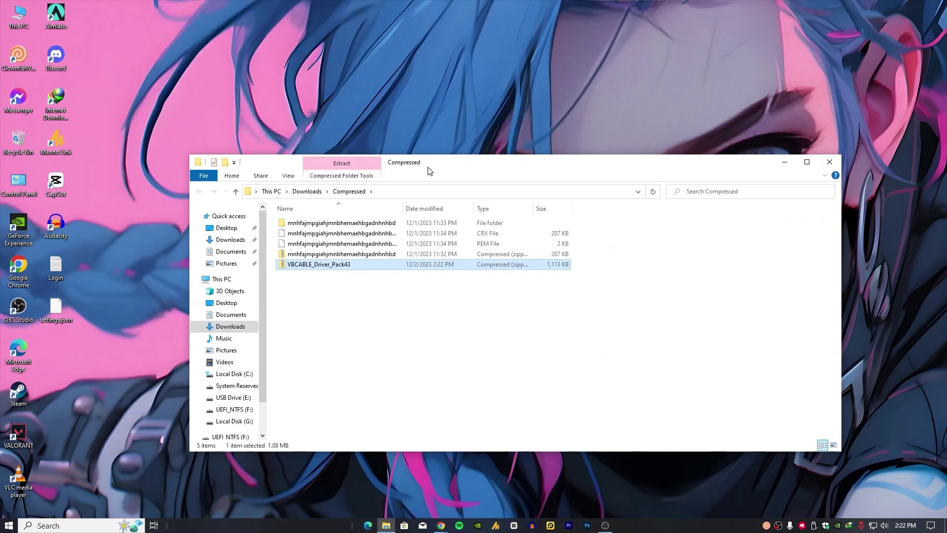
pyautogui.moveTo(581, 255); pyautogui.dragTo(454, 227)
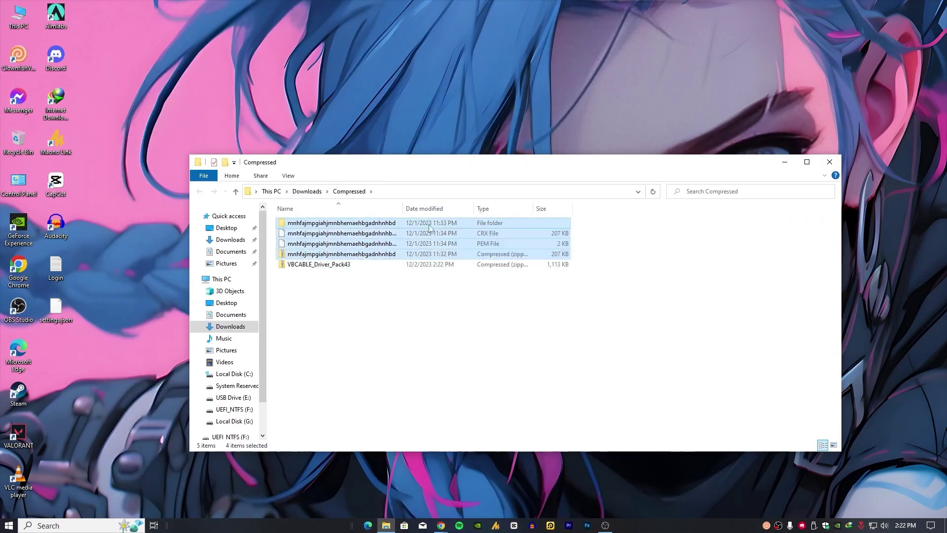
pyautogui.press('Delete')
# - Extract the VBCABLE_Driver_Pack43 archive into a folder of the same name and open that folder
pyautogui.rightClick(321, 224)
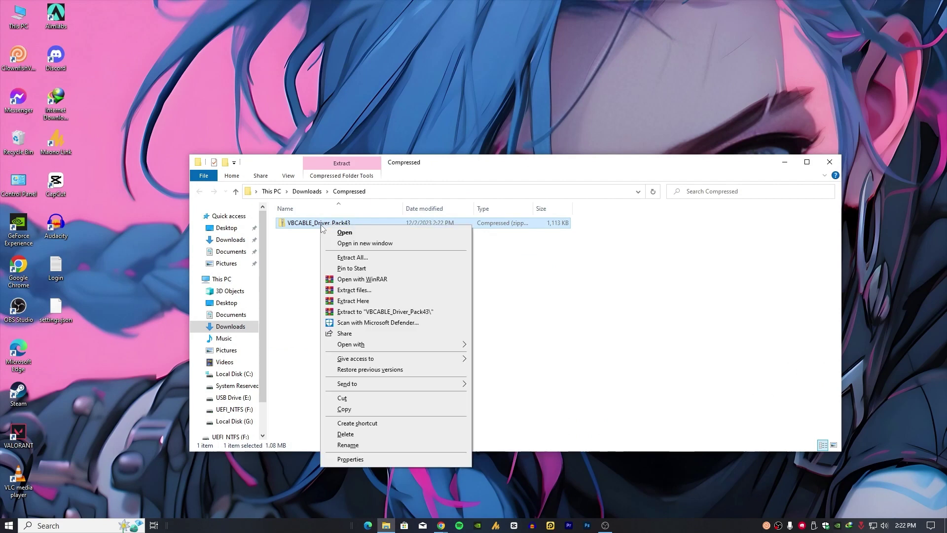
pyautogui.click(377, 312)
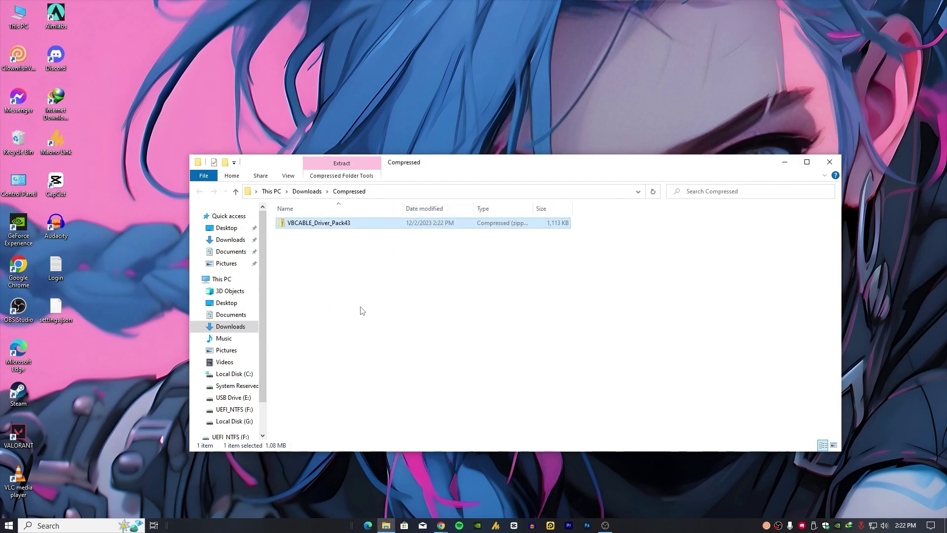
pyautogui.doubleClick(298, 223)
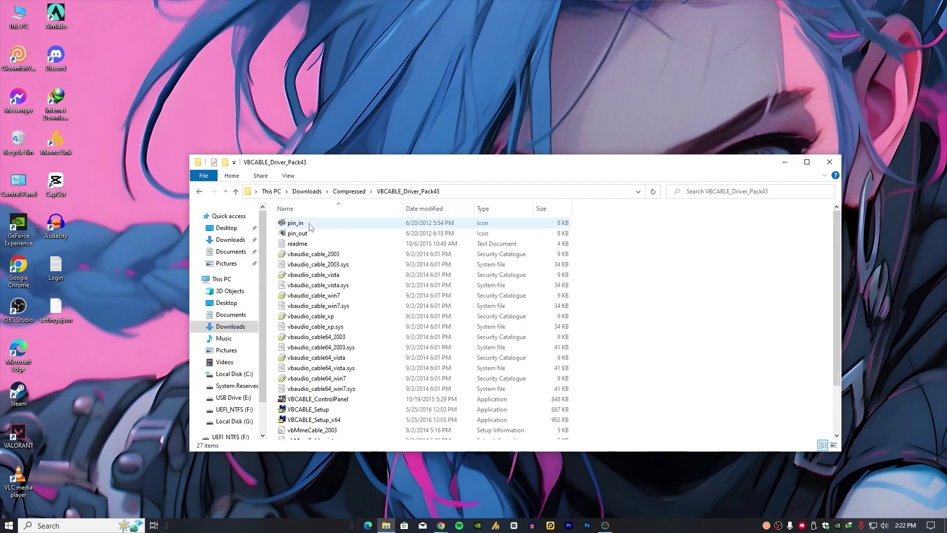
# - Try to install the VB-Audio Virtual Cable driver by running VBCABLE_Setup_x64 without administrator rights
pyautogui.scroll(-2, 364, 309)
pyautogui.scroll(1, 363, 309)
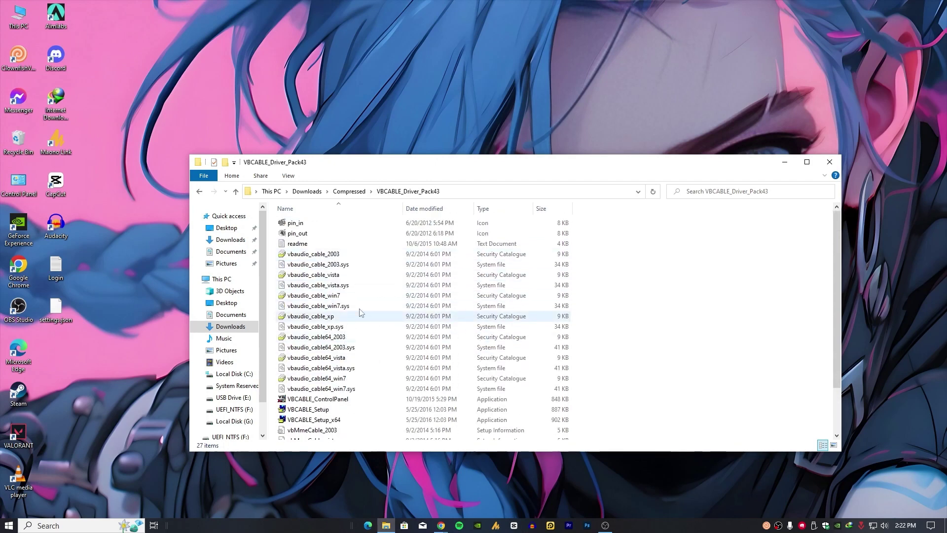
pyautogui.scroll(-2, 364, 310)
pyautogui.click(319, 364)
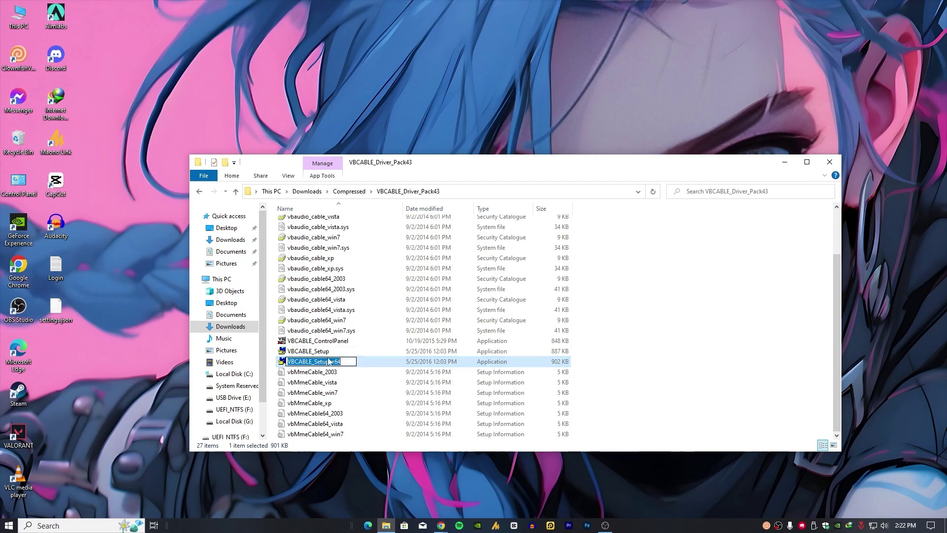
pyautogui.click(323, 354)
pyautogui.doubleClick(323, 362)
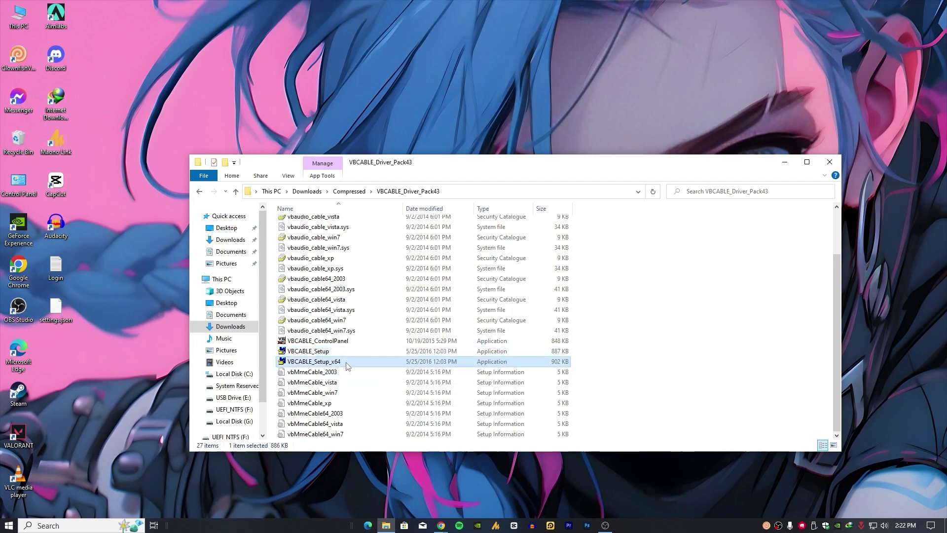
pyautogui.click(396, 286)
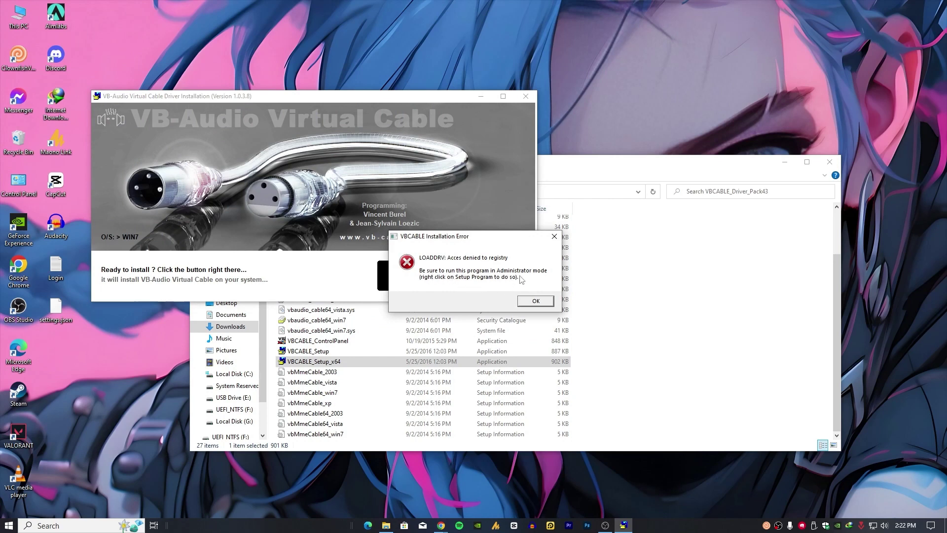
pyautogui.click(535, 301)
# - Run VBCABLE_Setup_x64 as administrator, install the driver with its device software approved, and close the driver folder
pyautogui.rightClick(310, 363)
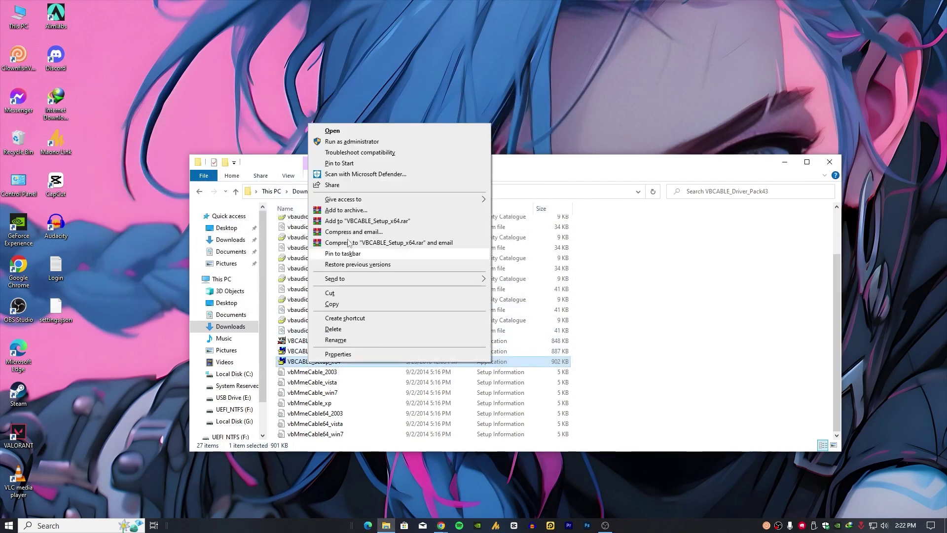
pyautogui.click(336, 144)
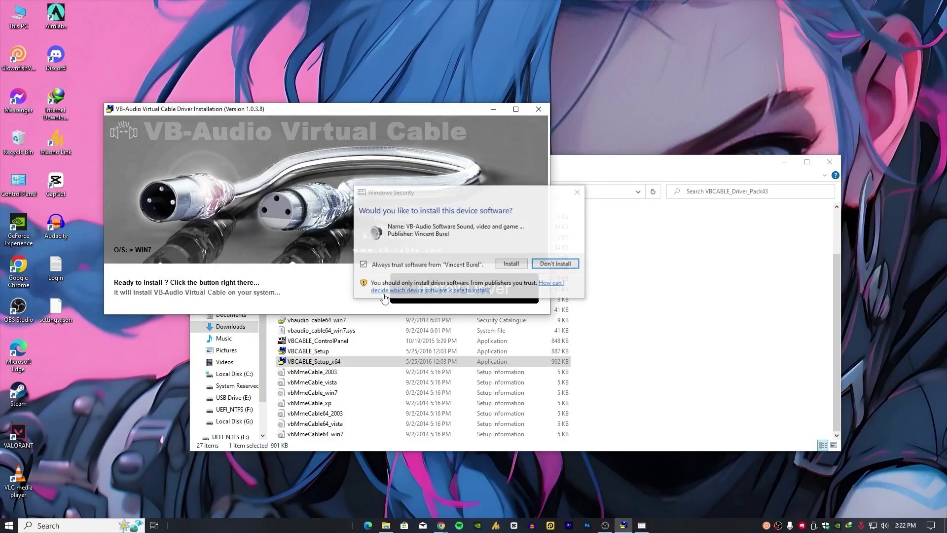
pyautogui.click(513, 264)
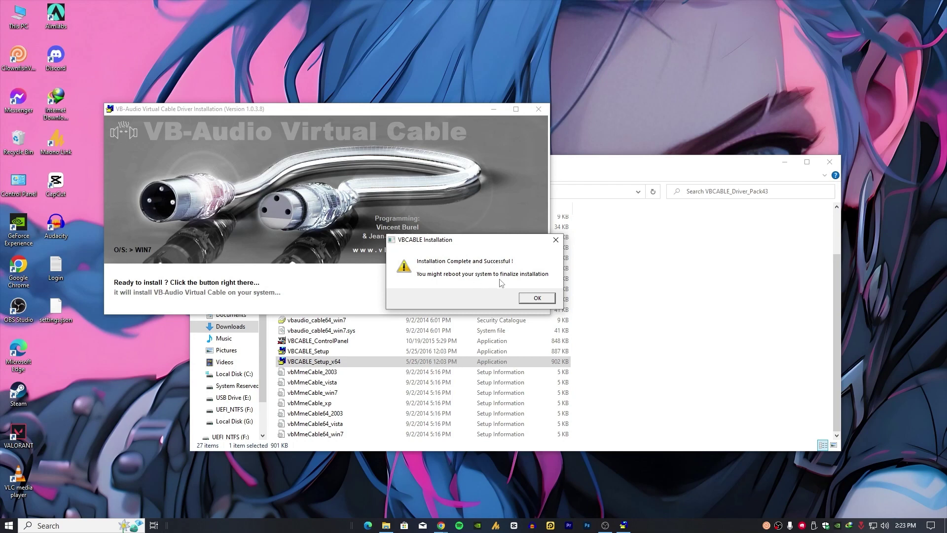
pyautogui.click(535, 299)
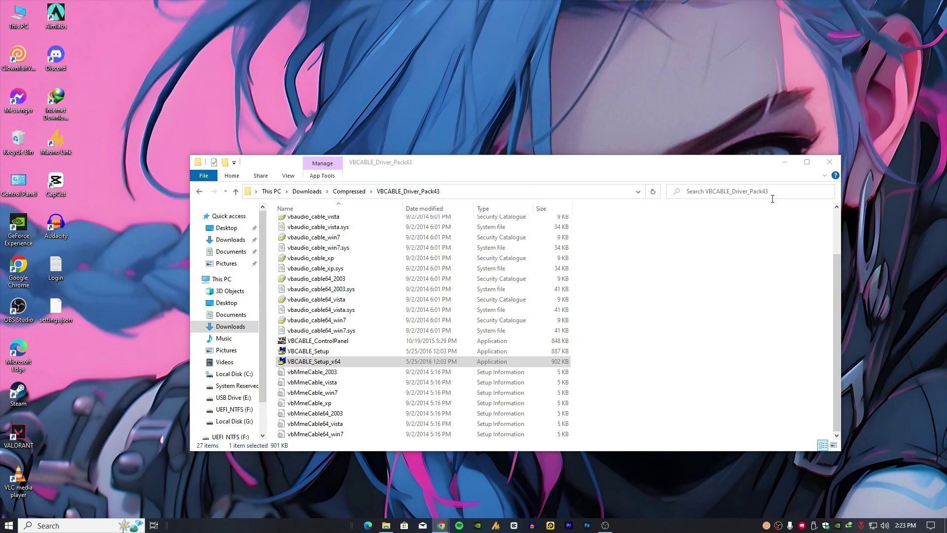
pyautogui.click(830, 161)
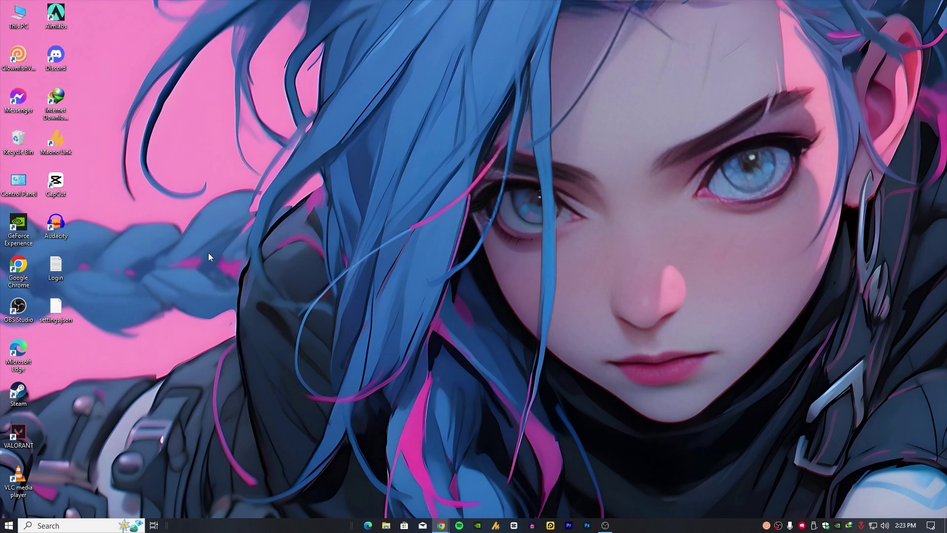
# - Open the Windows Sound settings through Control Panel's Hardware and Sound section
pyautogui.press('super')
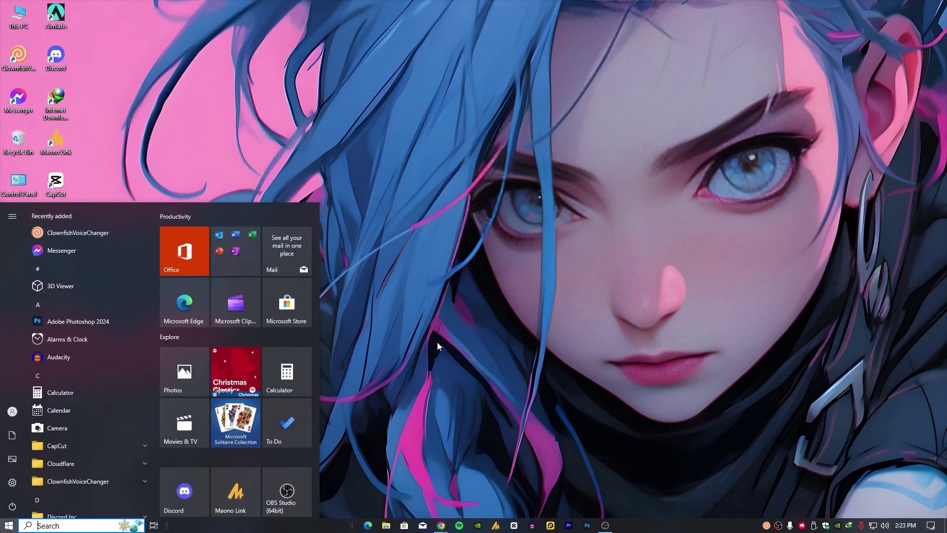
pyautogui.write('control')
pyautogui.press('Return')
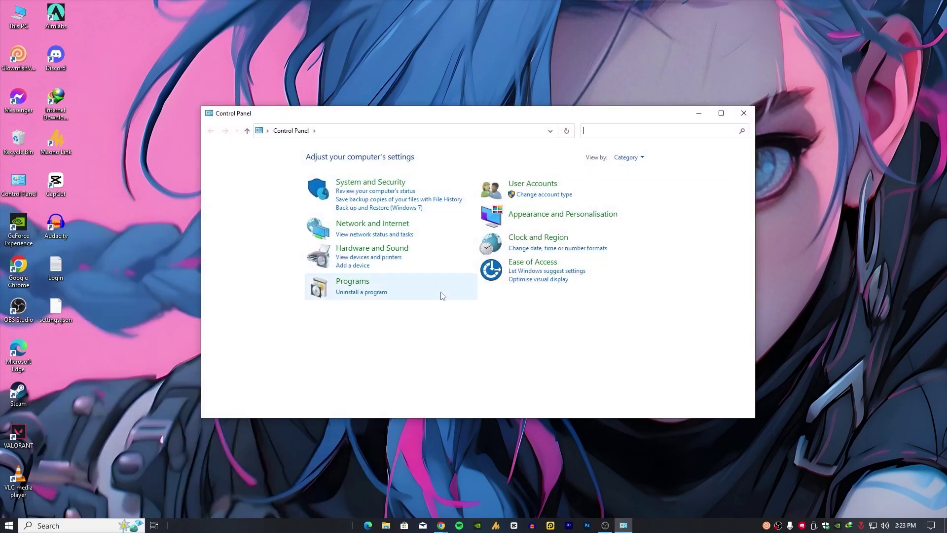
pyautogui.click(360, 247)
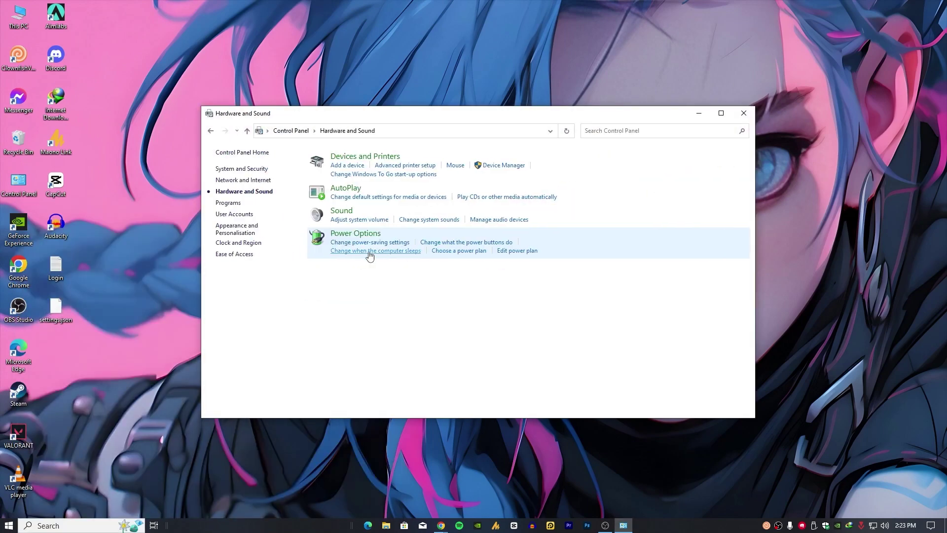
pyautogui.click(338, 213)
# - Move the Sound window over the Control Panel window, show the recording devices and select CABLE Output
pyautogui.moveTo(96, 27); pyautogui.dragTo(340, 75)
pyautogui.click(305, 85)
pyautogui.click(345, 225)
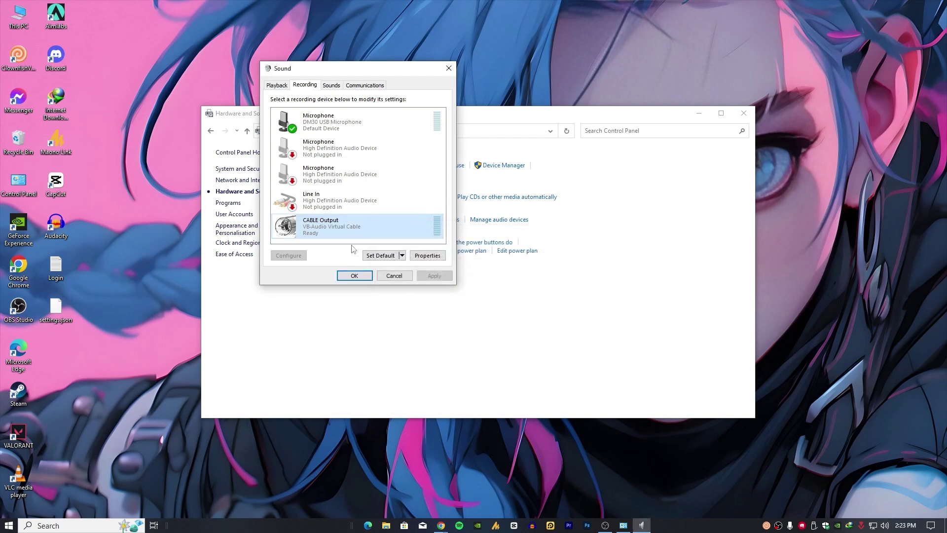
# - Open the properties of the DM30 USB Microphone recording device and turn on Listen to this device
pyautogui.rightClick(358, 226)
pyautogui.click(337, 118)
pyautogui.rightClick(337, 119)
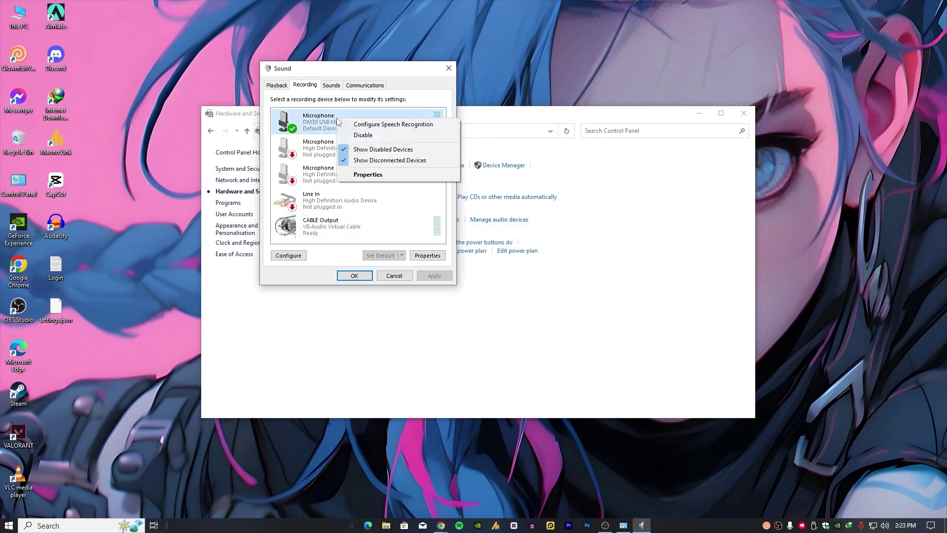
pyautogui.click(378, 176)
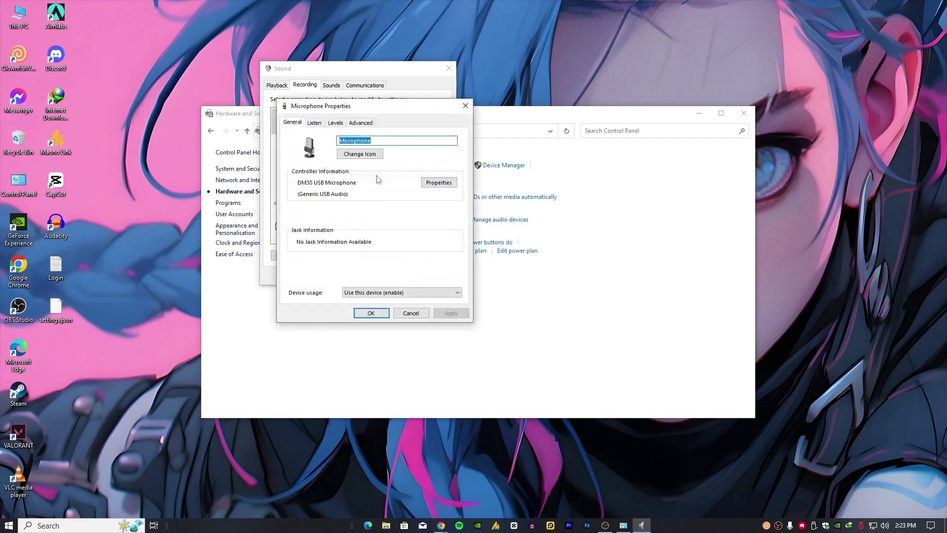
pyautogui.click(319, 125)
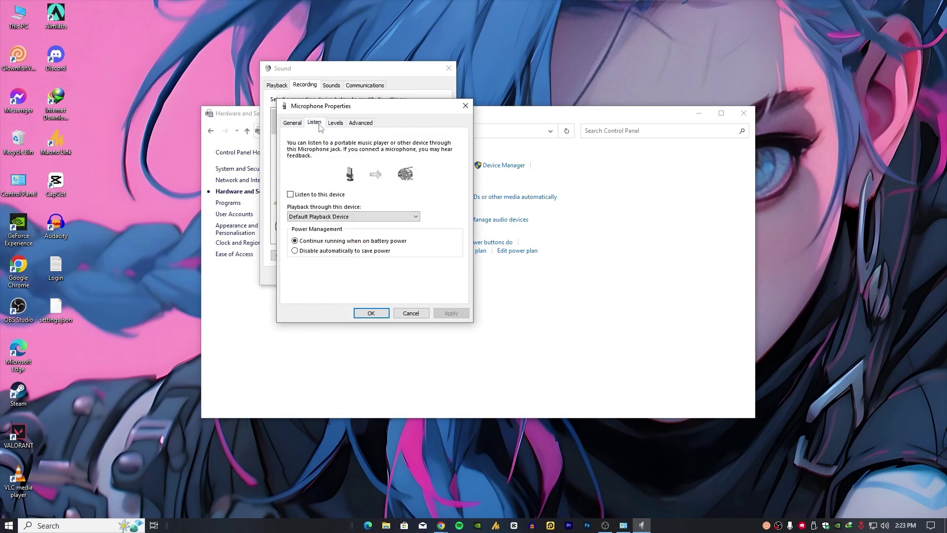
pyautogui.click(298, 195)
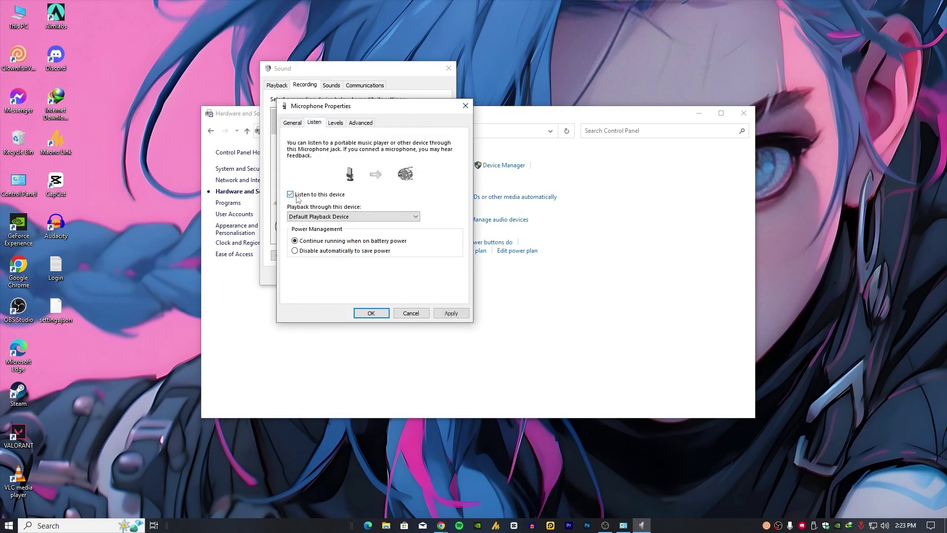
# - Route the microphone's playback through CABLE Input (VB-Audio Virtual Cable), confirm the settings, and close the Sound and Control Panel windows
pyautogui.click(331, 217)
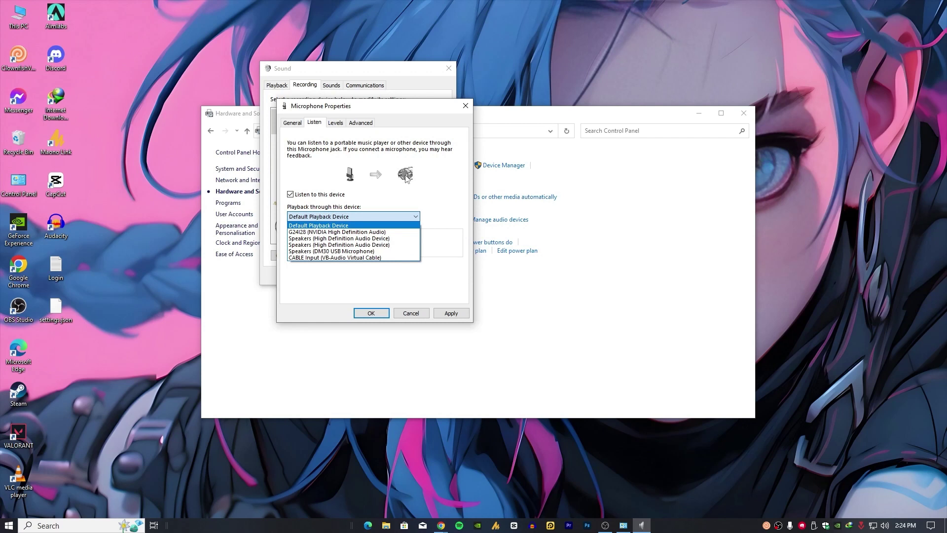
pyautogui.click(318, 258)
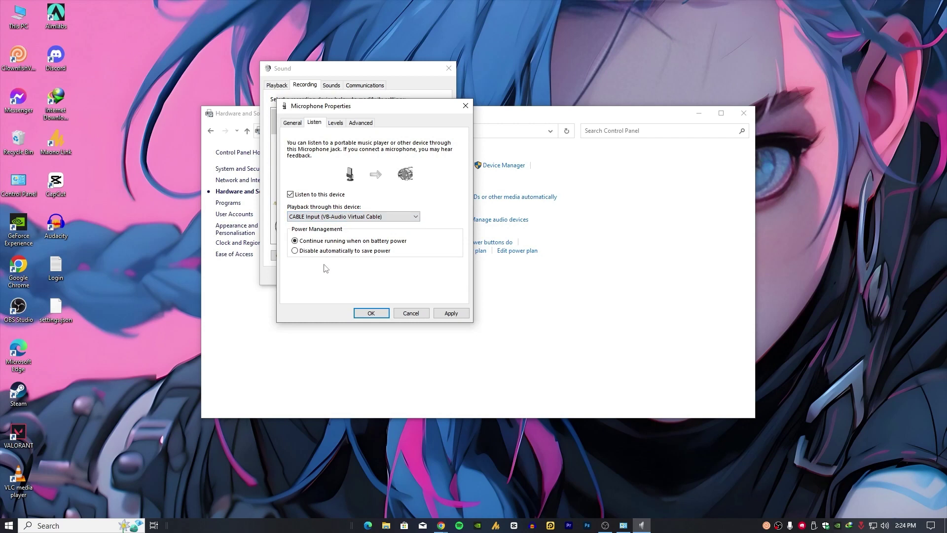
pyautogui.click(368, 314)
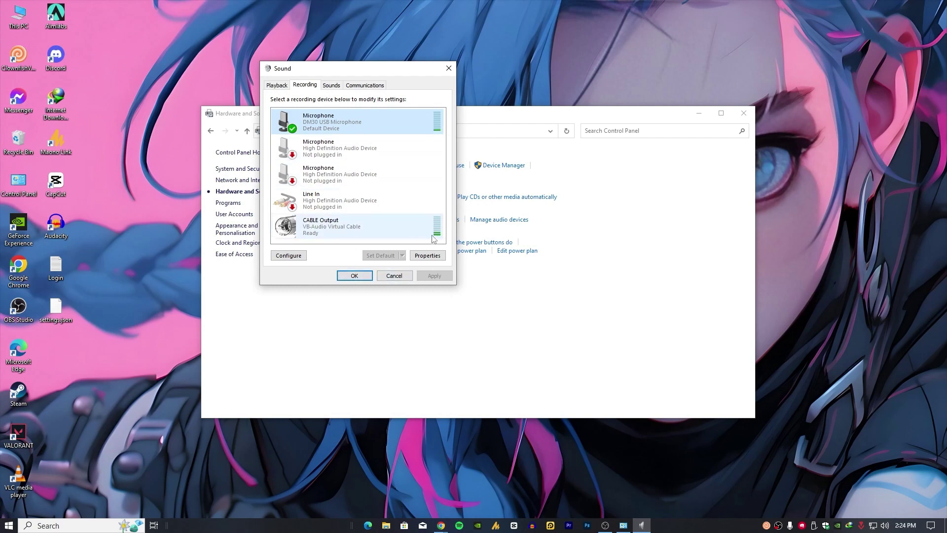
pyautogui.click(364, 276)
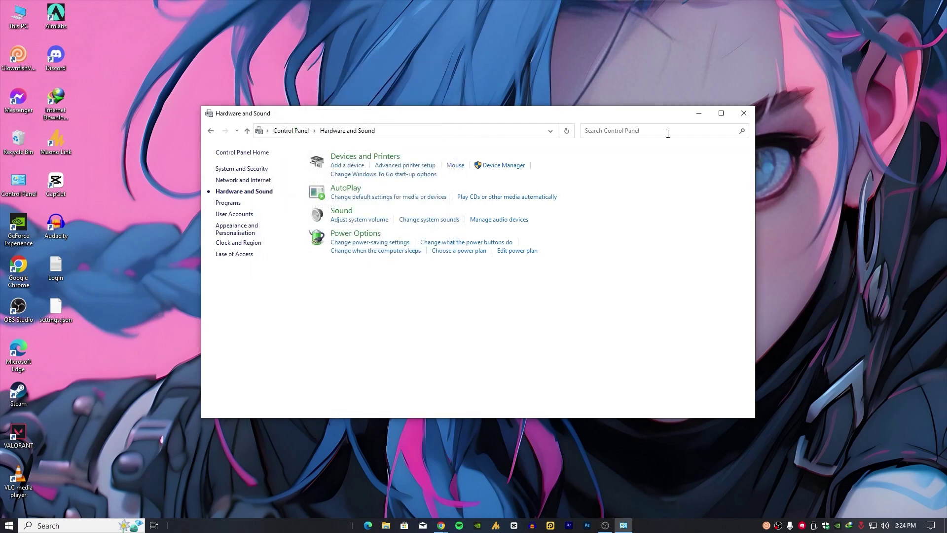
pyautogui.click(744, 113)
# - Select Microphone (DM30 USB Microphone) in Clownfish's microphone setup and exit Clownfish
pyautogui.rightClick(766, 525)
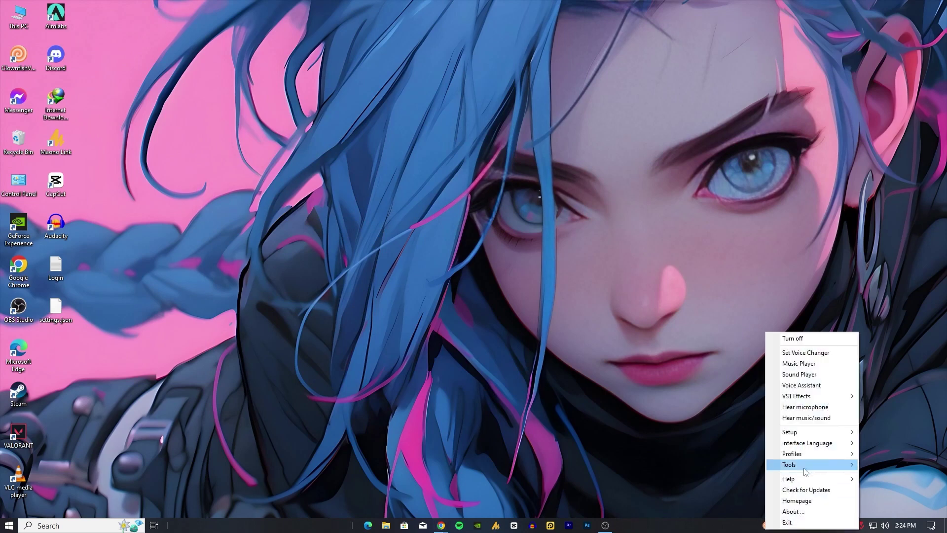
pyautogui.moveTo(818, 433)
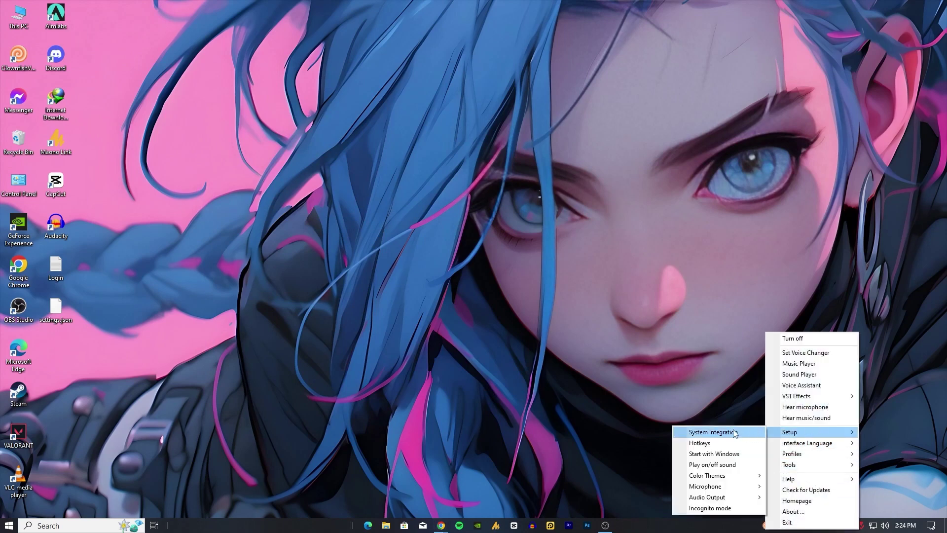
pyautogui.moveTo(737, 488)
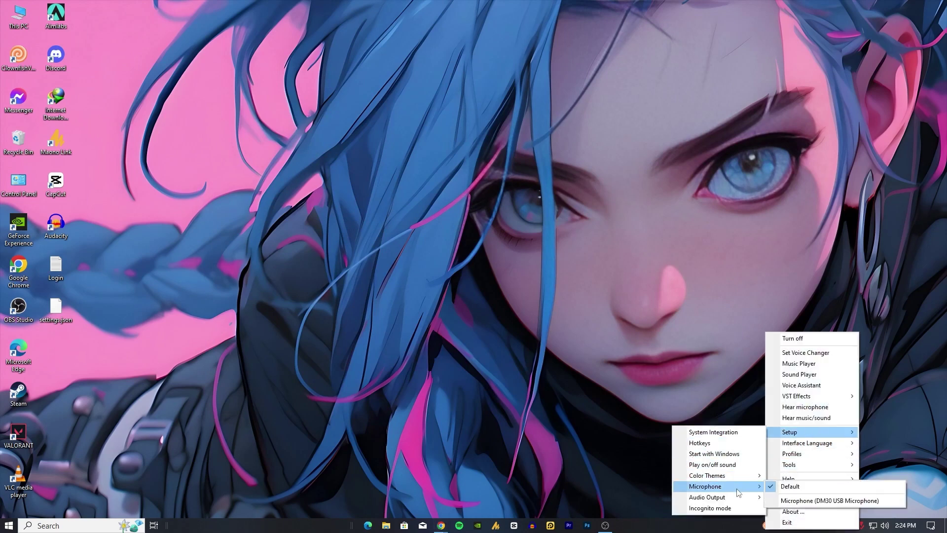
pyautogui.click(789, 501)
pyautogui.rightClick(790, 526)
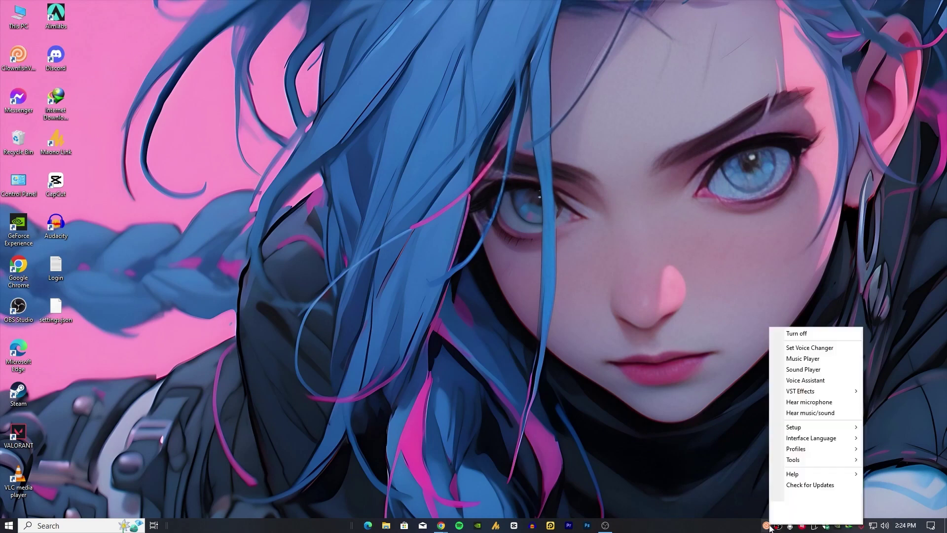
pyautogui.click(791, 518)
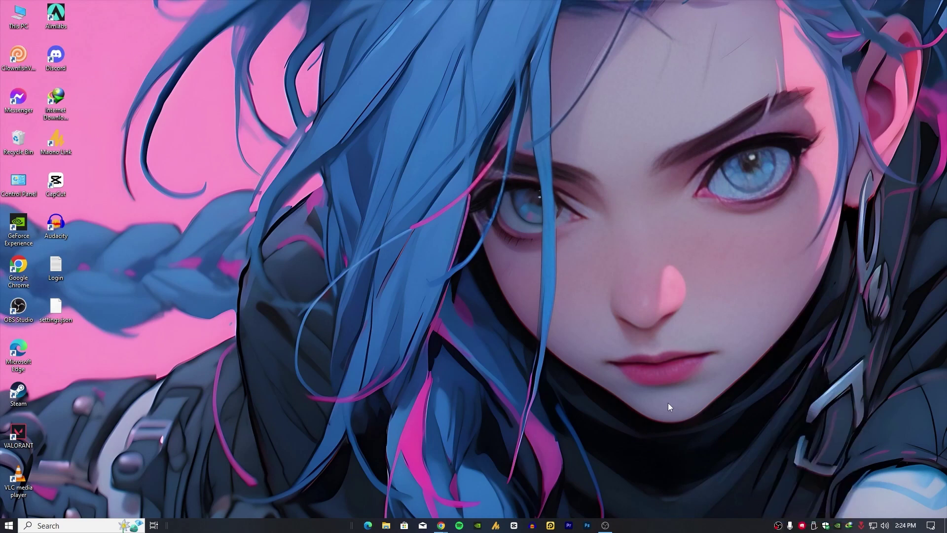
# - Search Windows for Clownfish and start ClownfishVoiceChanger again
pyautogui.press('super')
pyautogui.write('c')
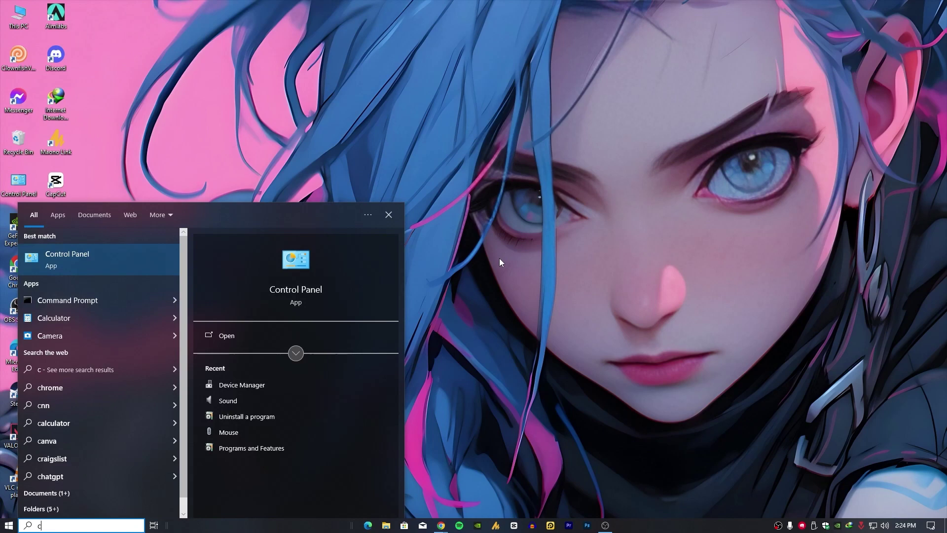
pyautogui.press('BackSpace')
pyautogui.write('cl')
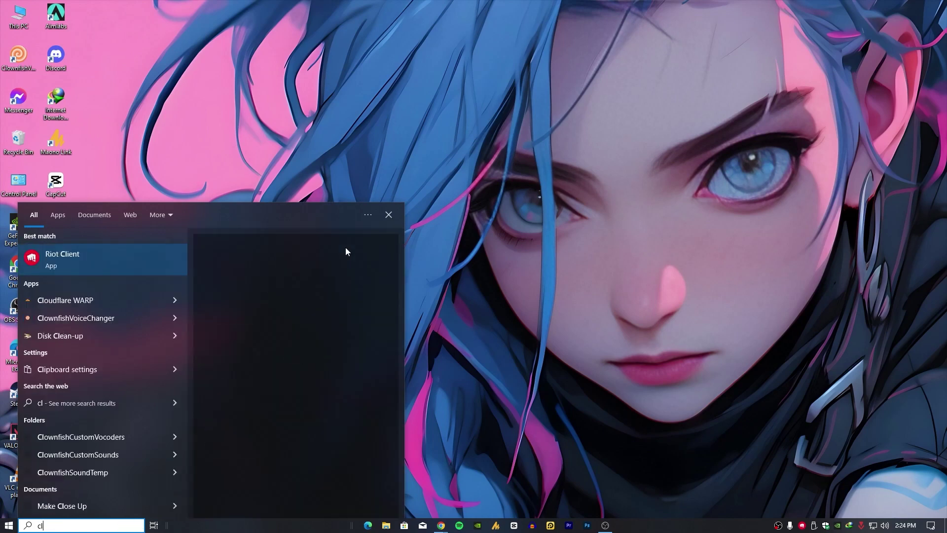
pyautogui.write('ow')
pyautogui.press('Return')
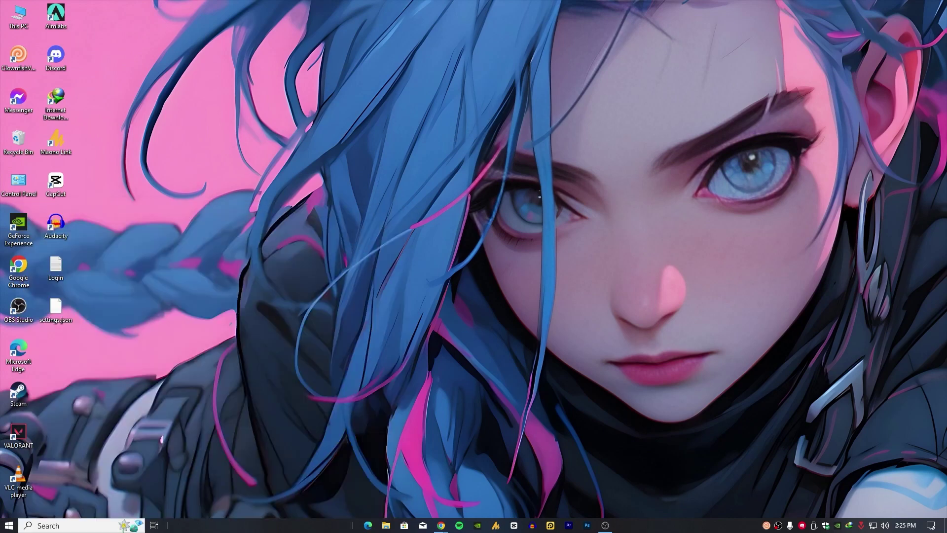
# - Open Task Manager and sort the running processes by name
pyautogui.rightClick(755, 531)
pyautogui.click(751, 480)
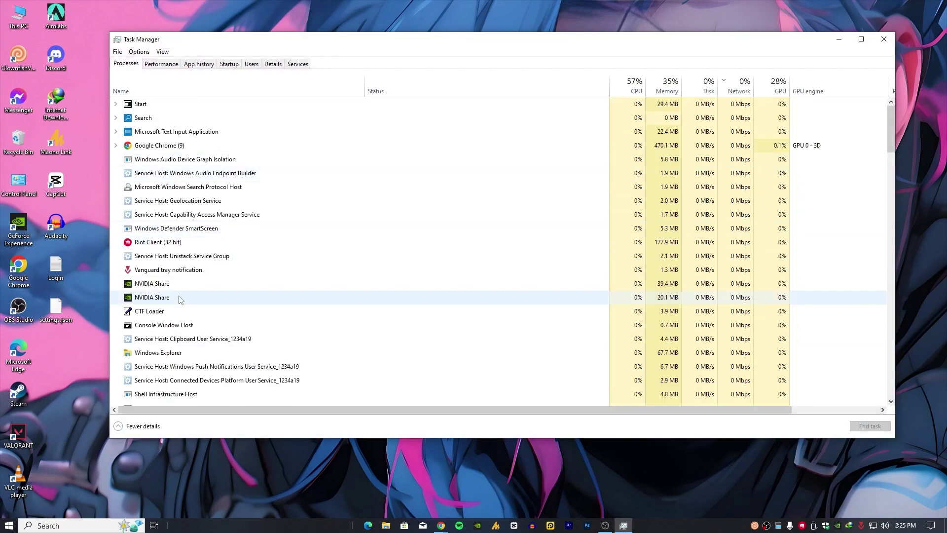
pyautogui.scroll(-1, 196, 214)
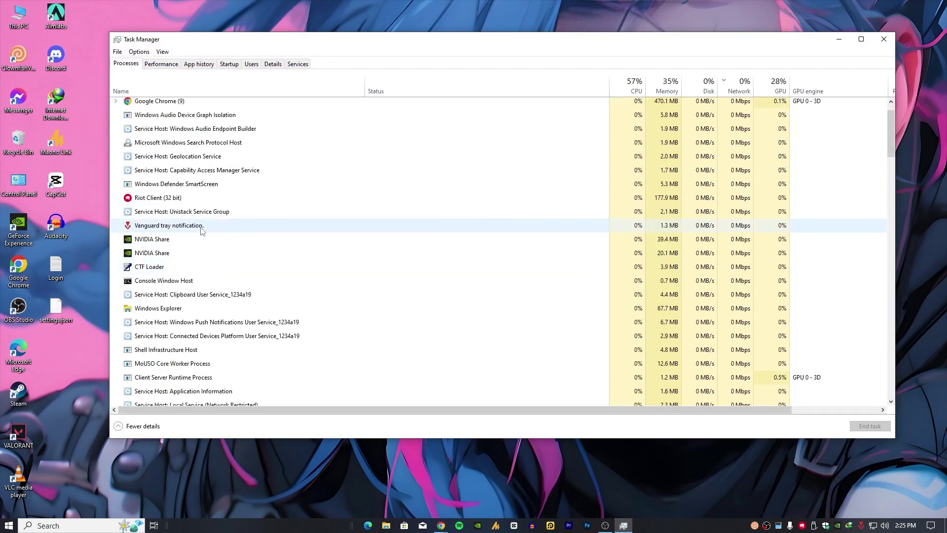
pyautogui.click(175, 92)
pyautogui.click(178, 91)
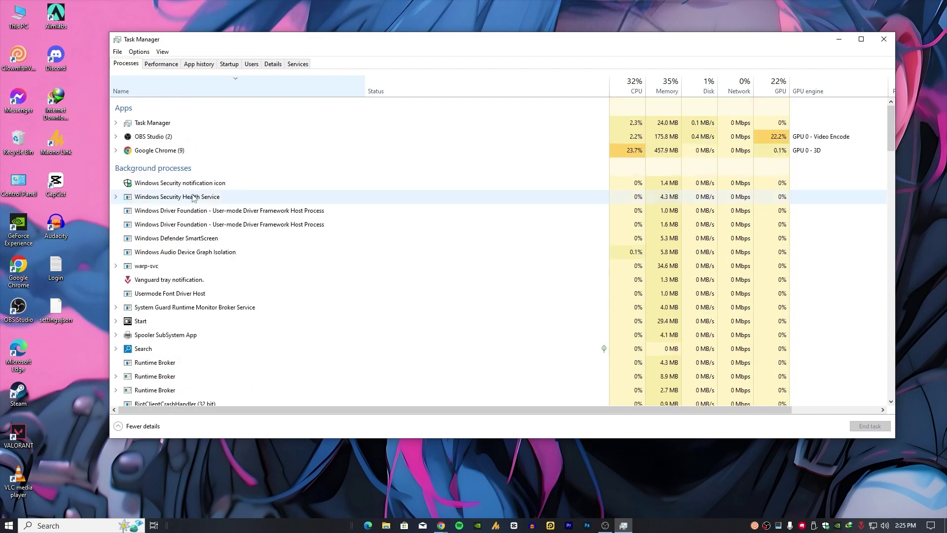
# - End the Clownfish Voice Changer background process and close Task Manager
pyautogui.scroll(-2, 186, 315)
pyautogui.scroll(-10, 185, 316)
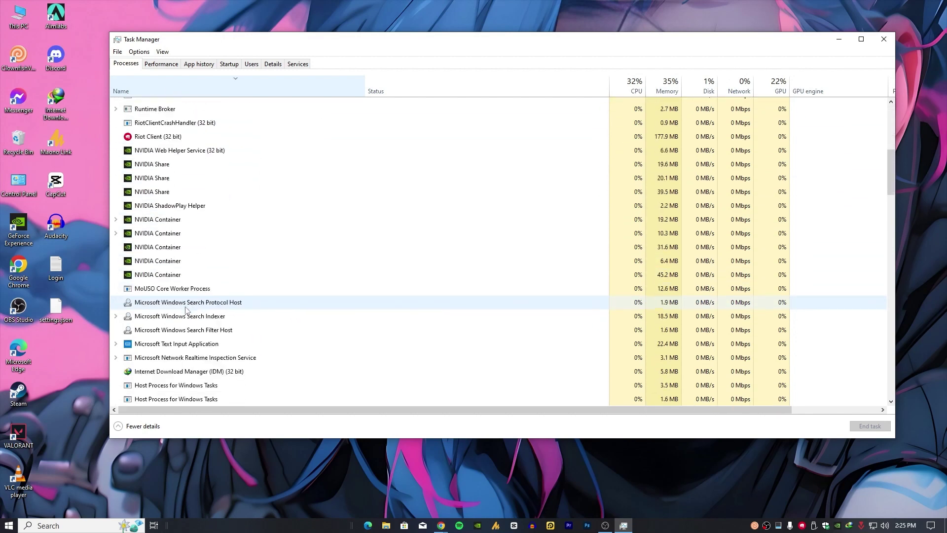
pyautogui.rightClick(173, 302)
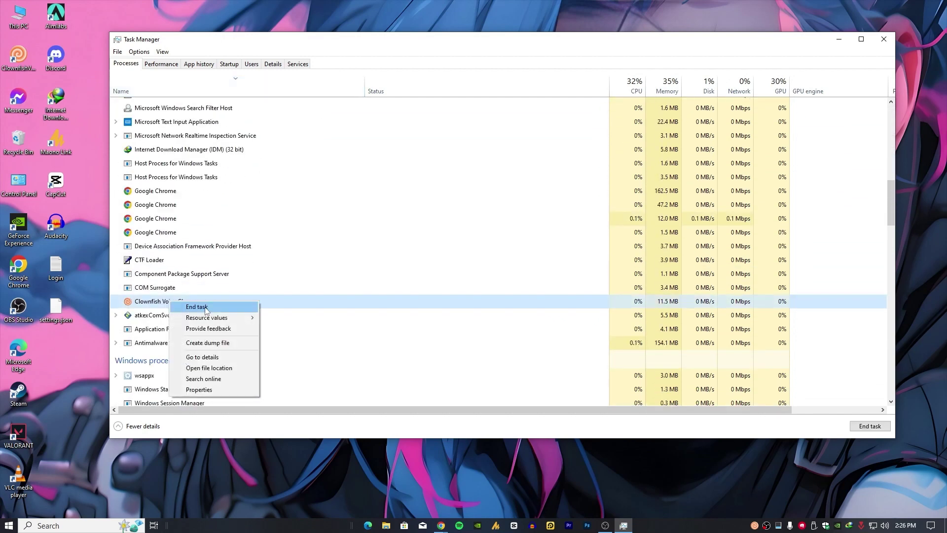
pyautogui.press('Escape')
pyautogui.click(893, 43)
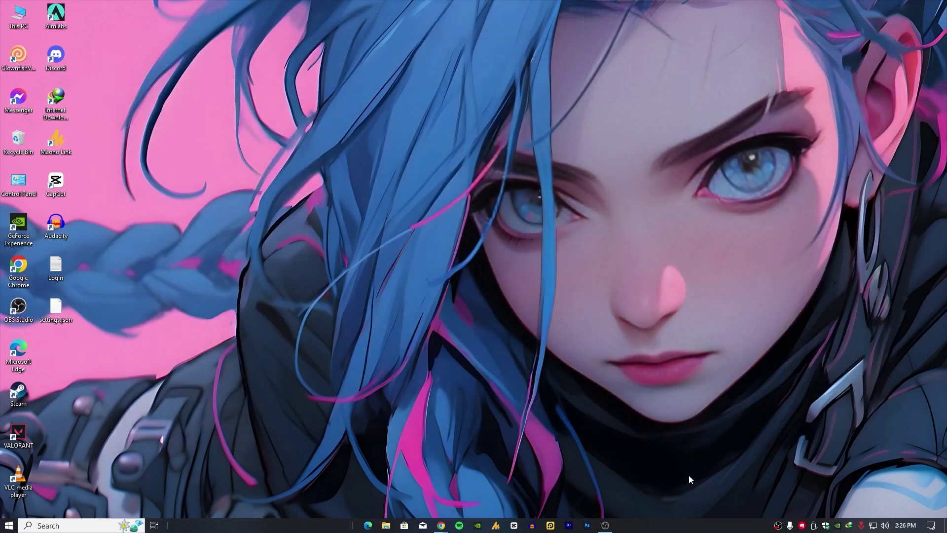
# - Relaunch Clownfish through a Windows search for "clownfish" and open its Set Voice Changer window
pyautogui.press('super')
pyautogui.write('clownfish')
pyautogui.click(98, 264)
pyautogui.rightClick(766, 525)
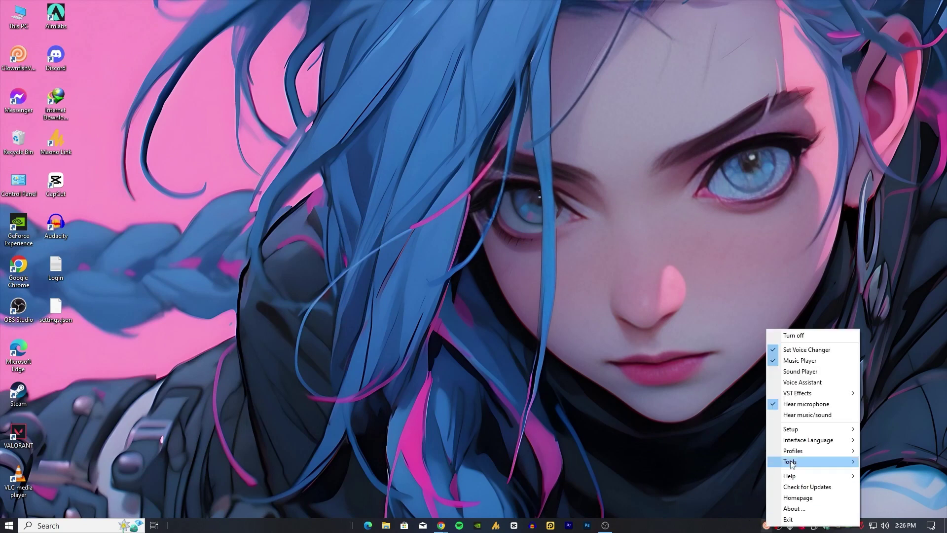
pyautogui.click(807, 349)
# - Check that Clownfish's microphone is CABLE Output (VB-Audio Virtual Cable) and choose Default as its audio output
pyautogui.rightClick(767, 525)
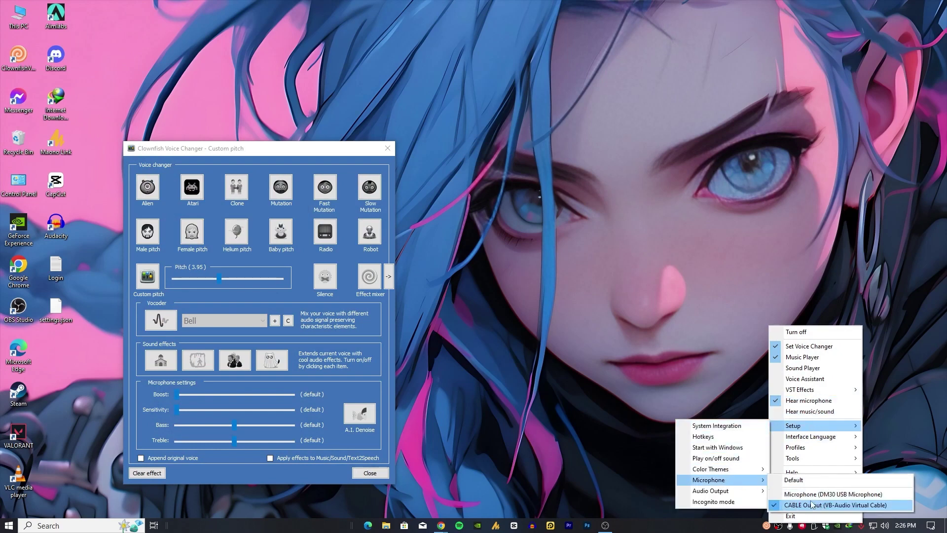
pyautogui.moveTo(801, 473)
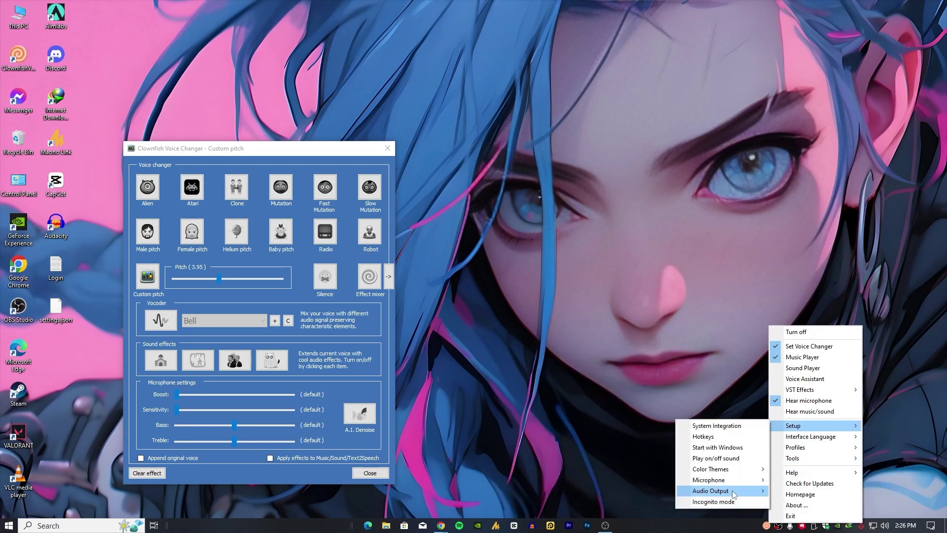
pyautogui.moveTo(725, 491)
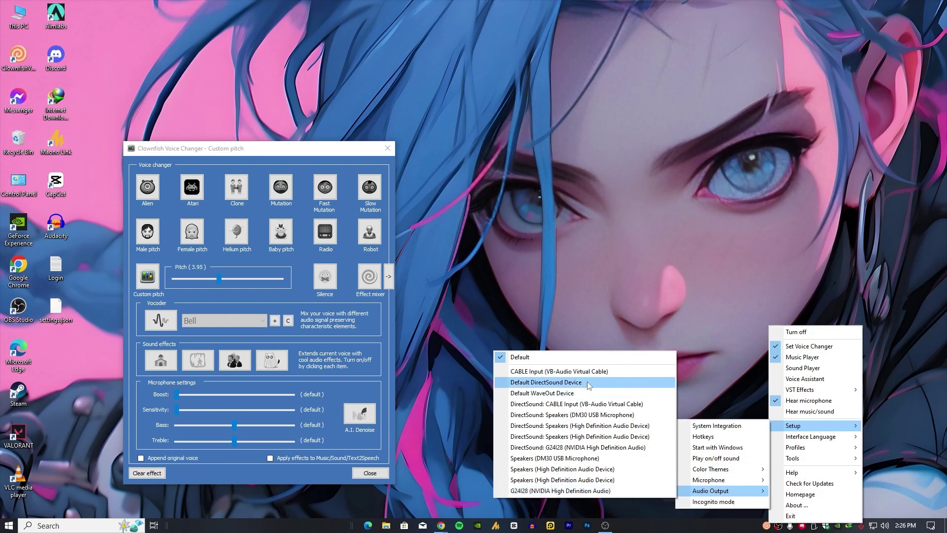
pyautogui.click(580, 363)
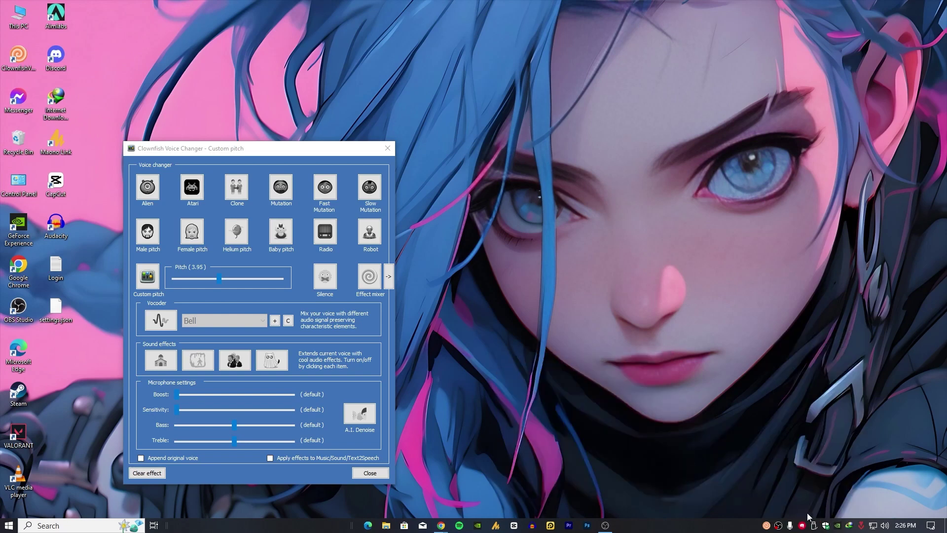
# - Switch the Windows playback device to Speakers (DM30 USB Microphone)
pyautogui.click(884, 526)
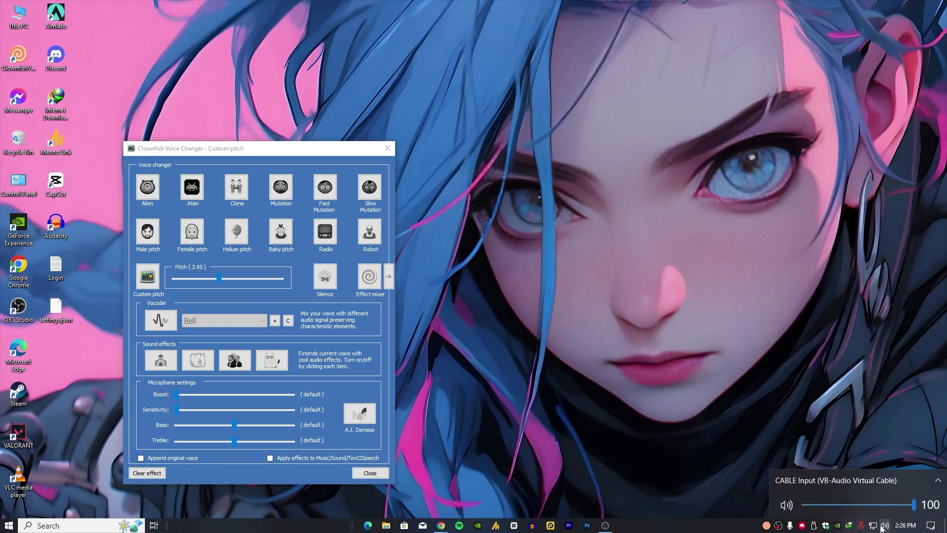
pyautogui.click(836, 483)
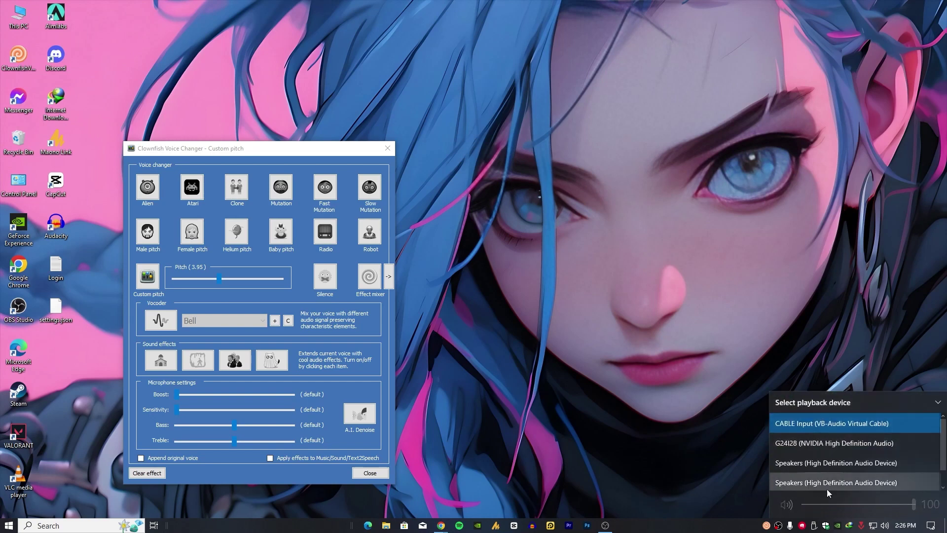
pyautogui.scroll(-1, 837, 465)
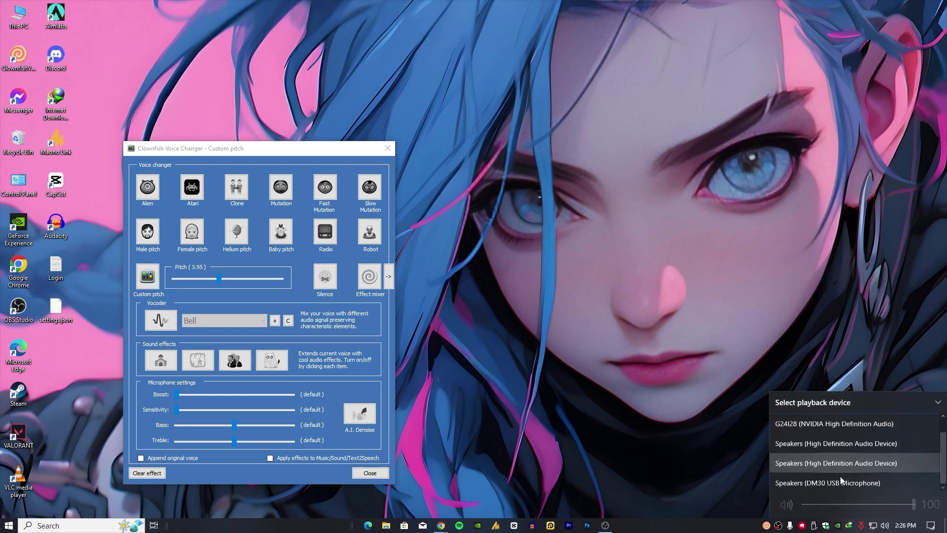
pyautogui.click(821, 484)
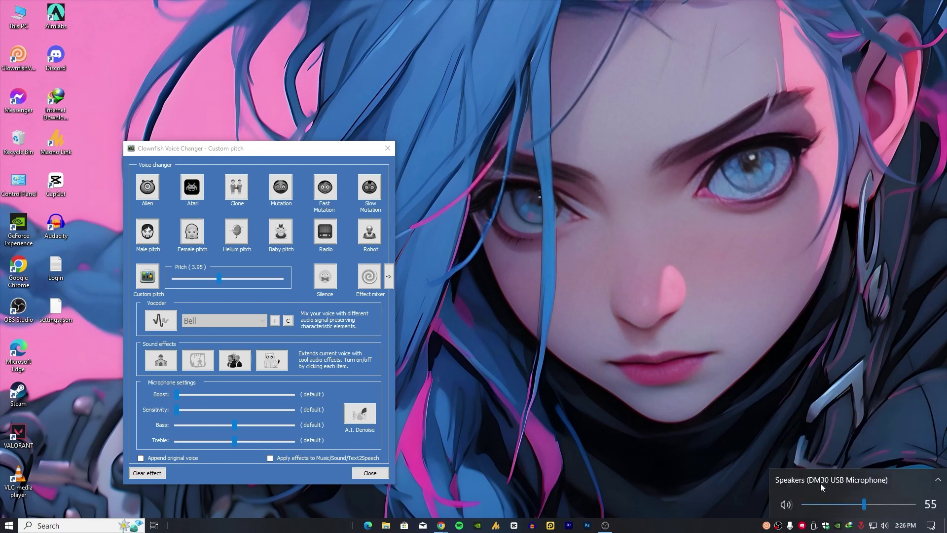
pyautogui.click(737, 415)
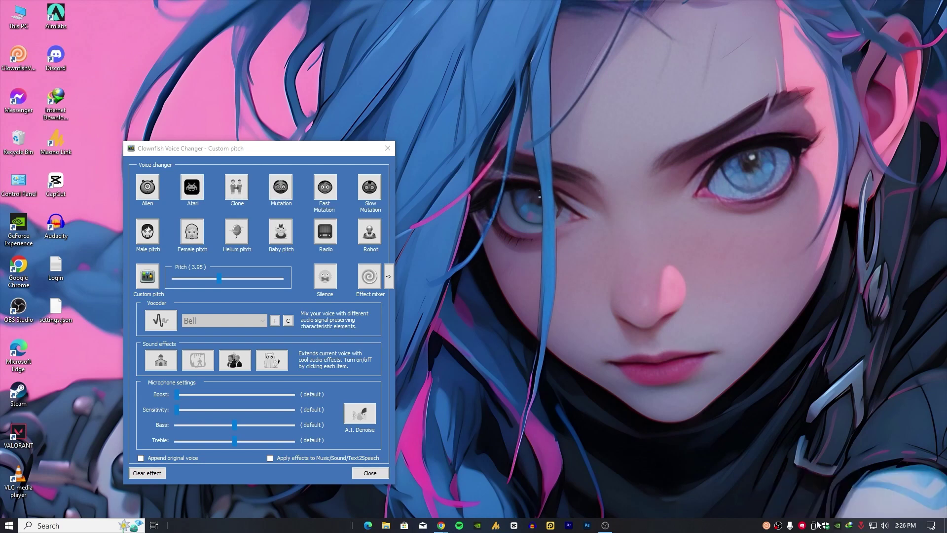
pyautogui.rightClick(767, 525)
pyautogui.moveTo(822, 460)
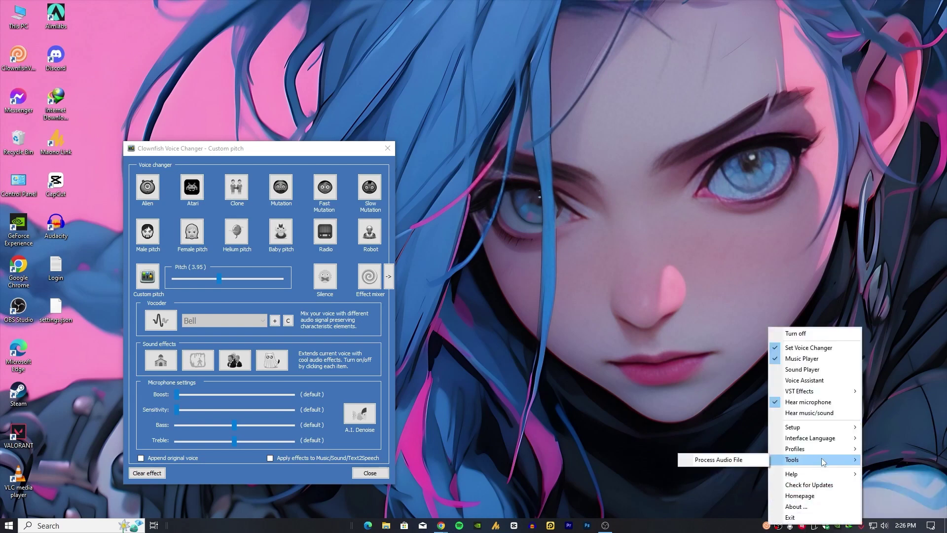
pyautogui.click(749, 463)
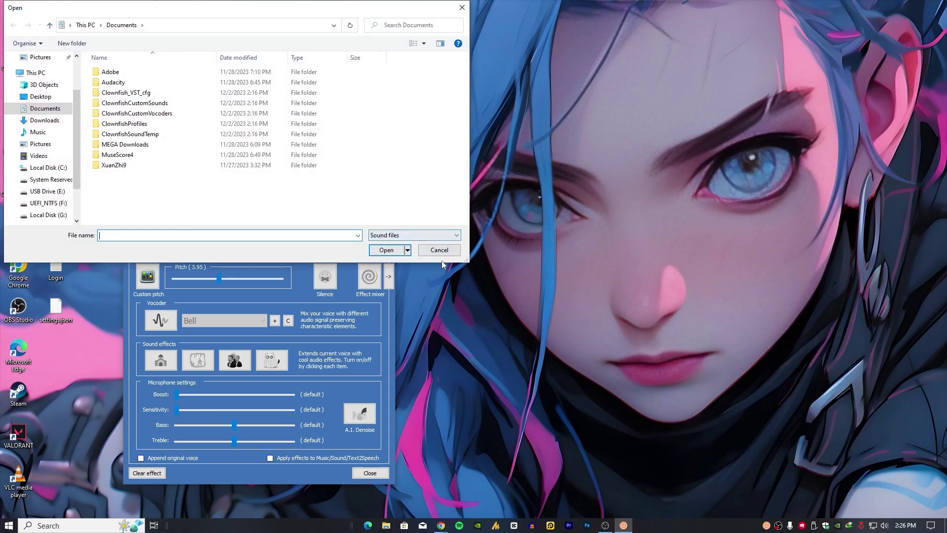
pyautogui.click(440, 250)
# - Open Clownfish's System Integration setup beside the voice changer window and check the installation entry for CABLE Output (VB-Audio Virtual Cable)
pyautogui.rightClick(766, 525)
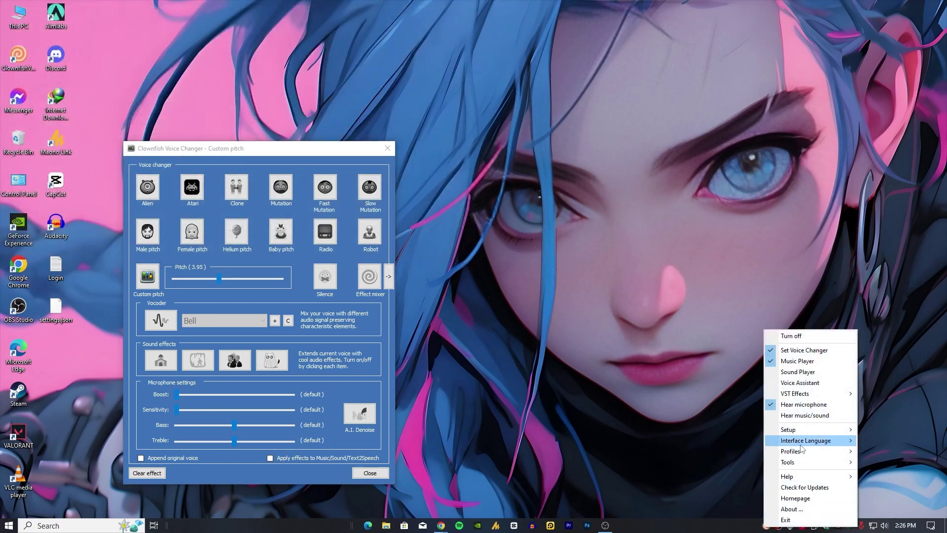
pyautogui.moveTo(808, 434)
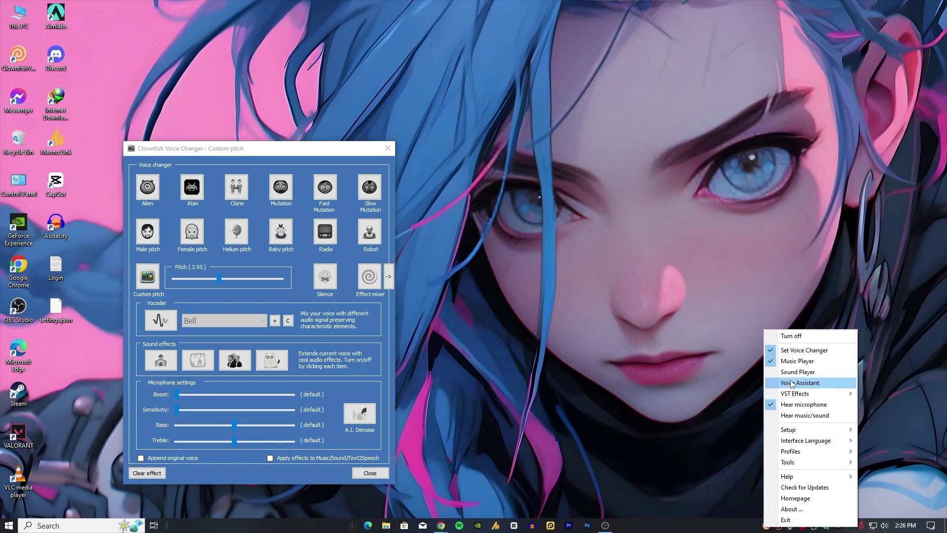
pyautogui.moveTo(817, 466)
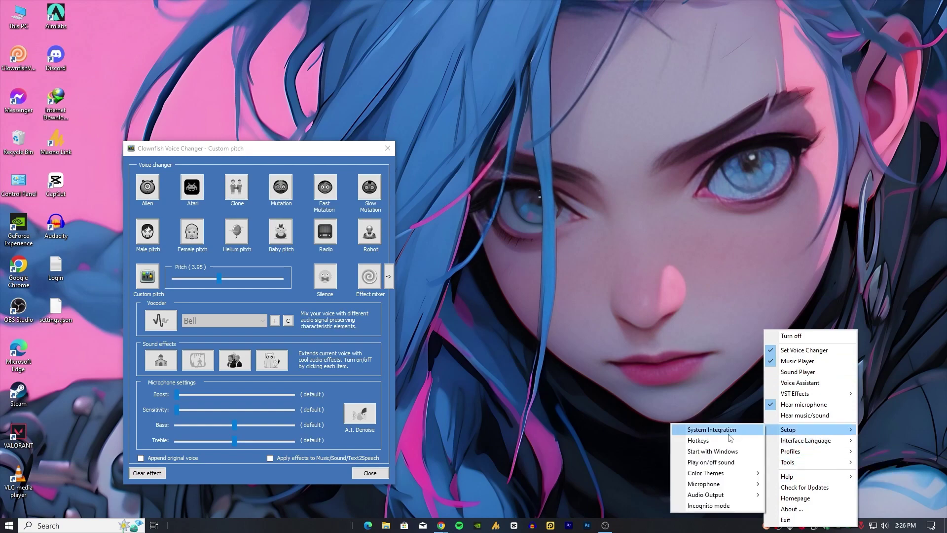
pyautogui.click(728, 430)
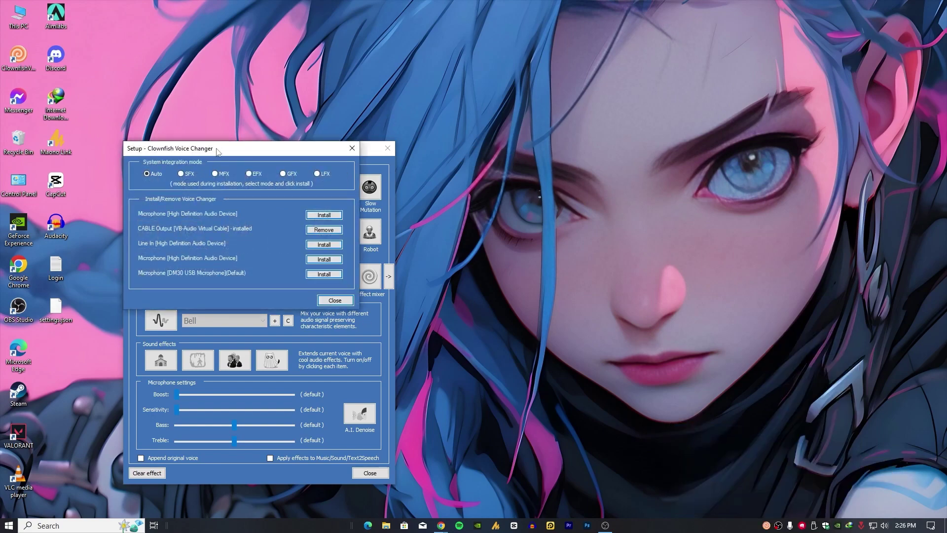
pyautogui.moveTo(217, 152); pyautogui.dragTo(558, 149)
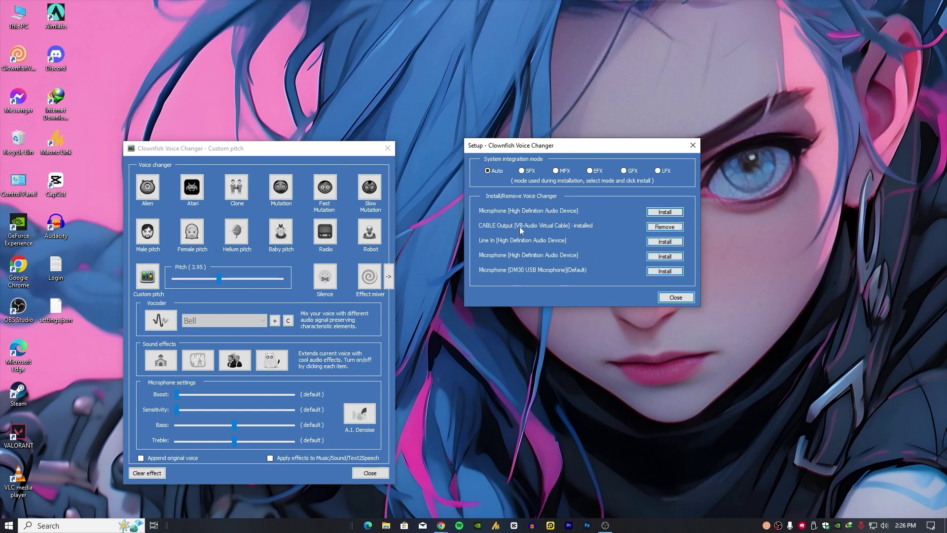
# - Check which microphone is selected in Clownfish's setup and close the System Integration window
pyautogui.rightClick(767, 525)
pyautogui.moveTo(824, 434)
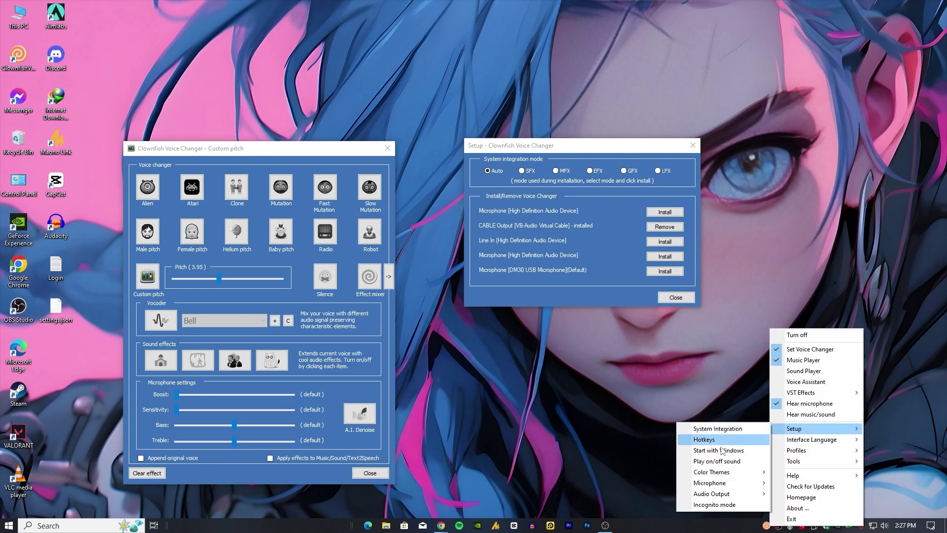
pyautogui.moveTo(739, 486)
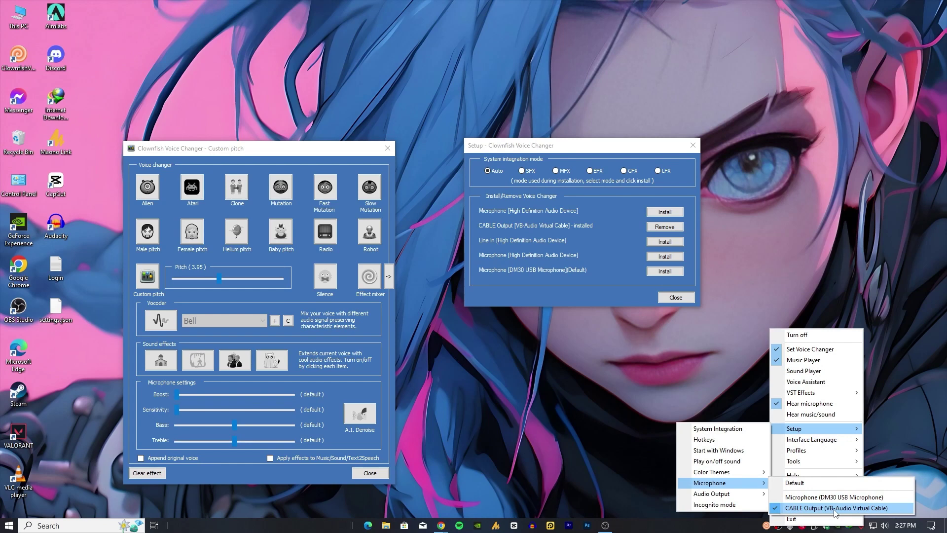
pyautogui.click(711, 381)
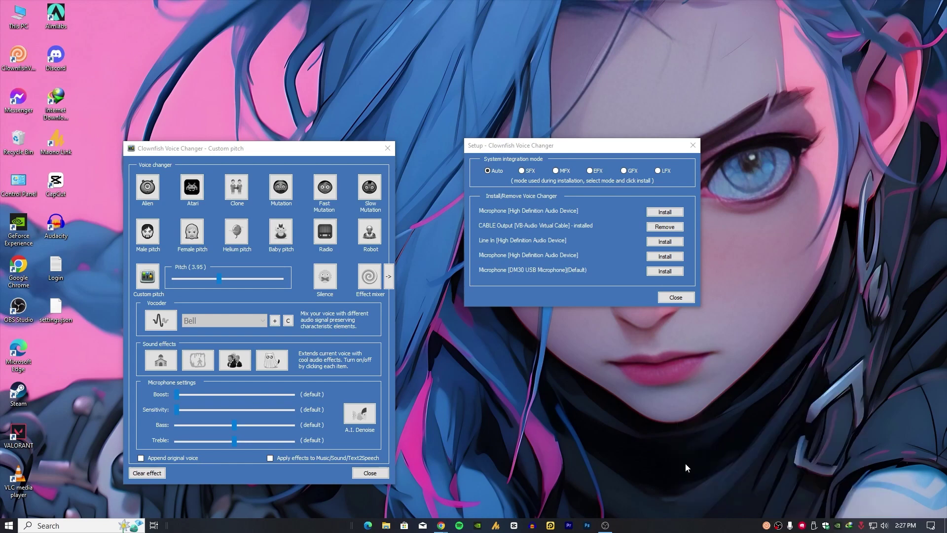
pyautogui.click(676, 297)
# - Exit Clownfish Voice Changer completely
pyautogui.rightClick(766, 525)
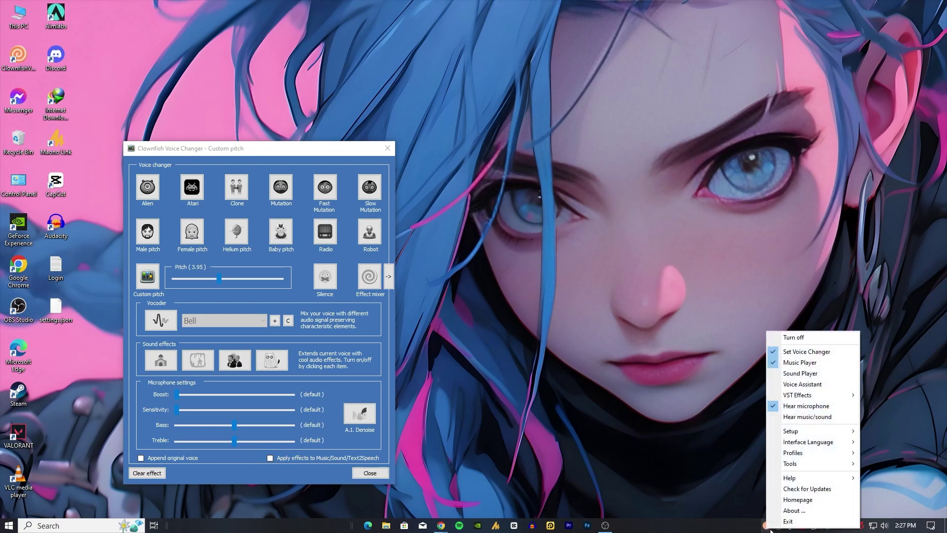
pyautogui.click(792, 522)
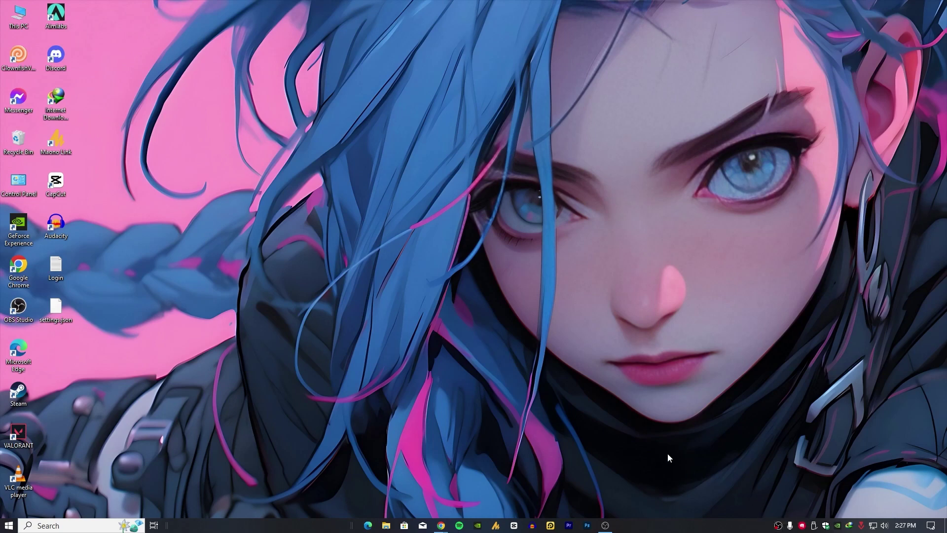
pyautogui.click(605, 526)
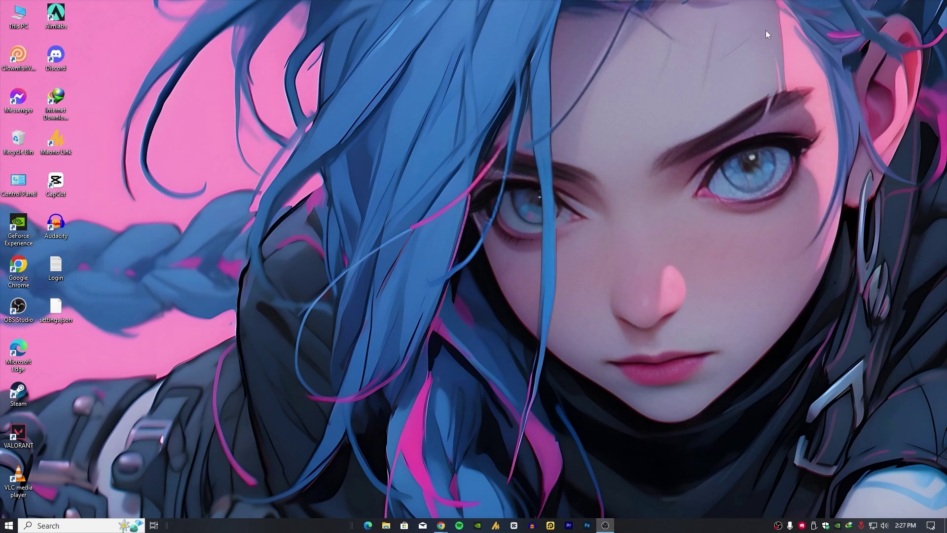